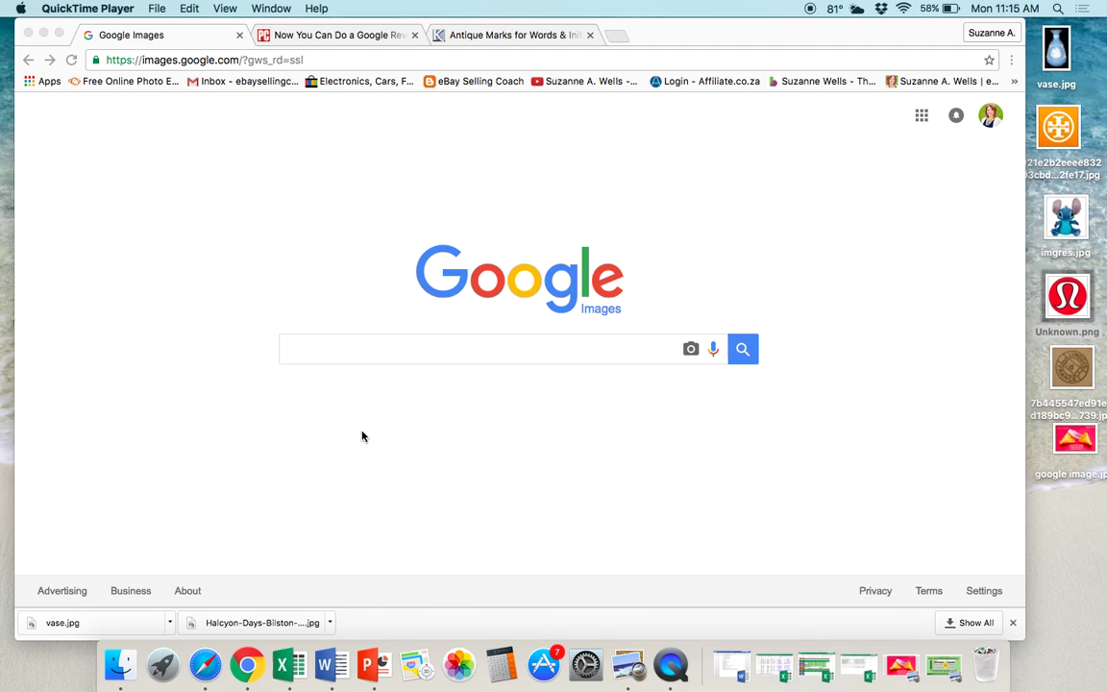
Run a reverse image search with the desktop file vase.jpg and look through the results to the visually similar images.
left_click(346, 36)
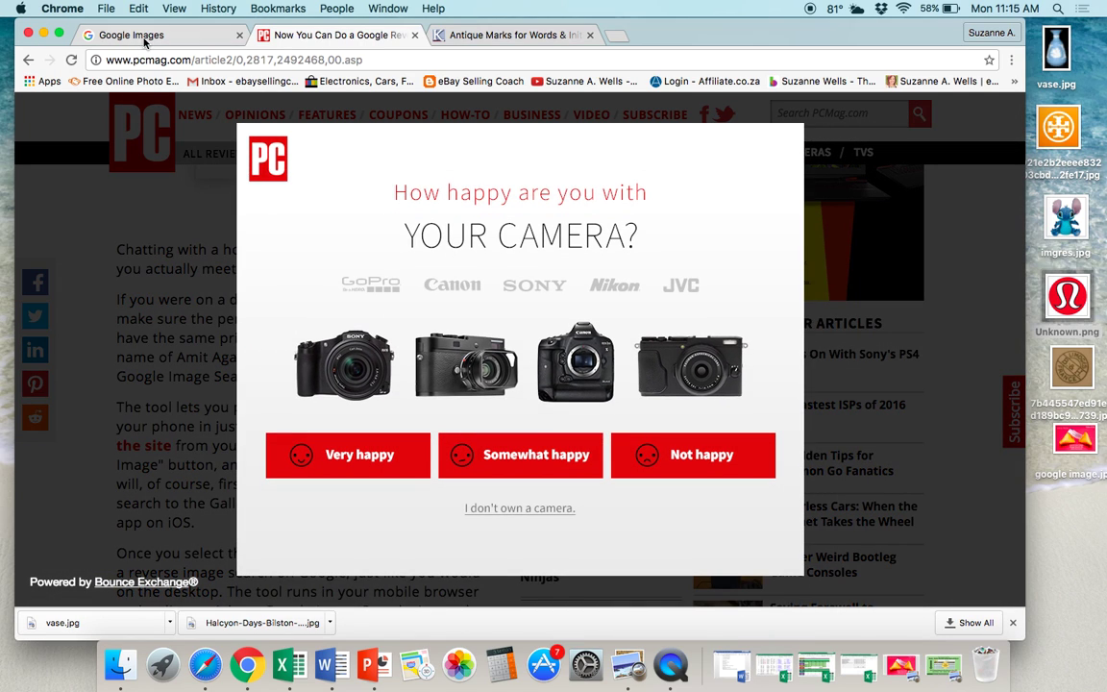
left_click(145, 39)
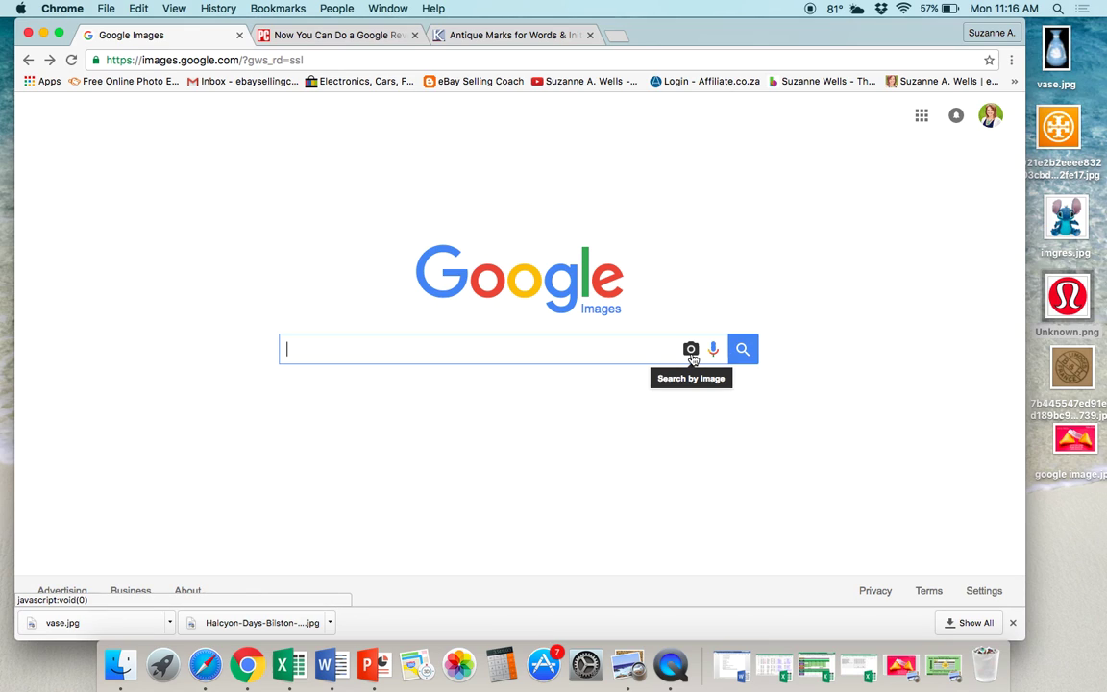
left_click_drag(1056, 53, 473, 443)
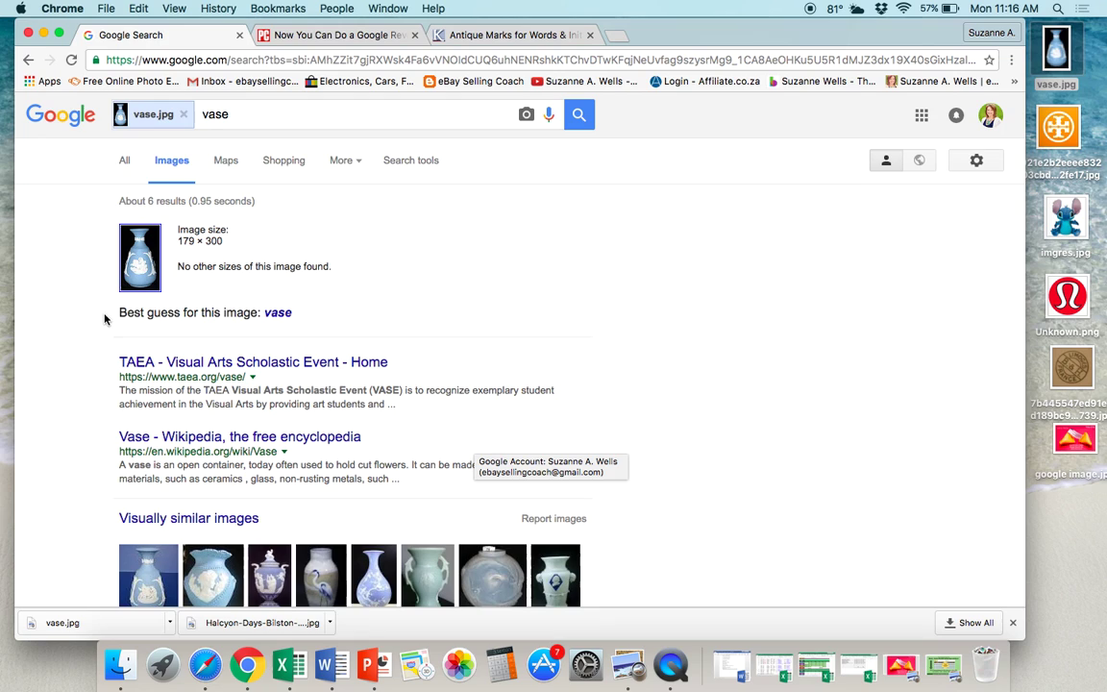
scroll(349, 294, "down", 1)
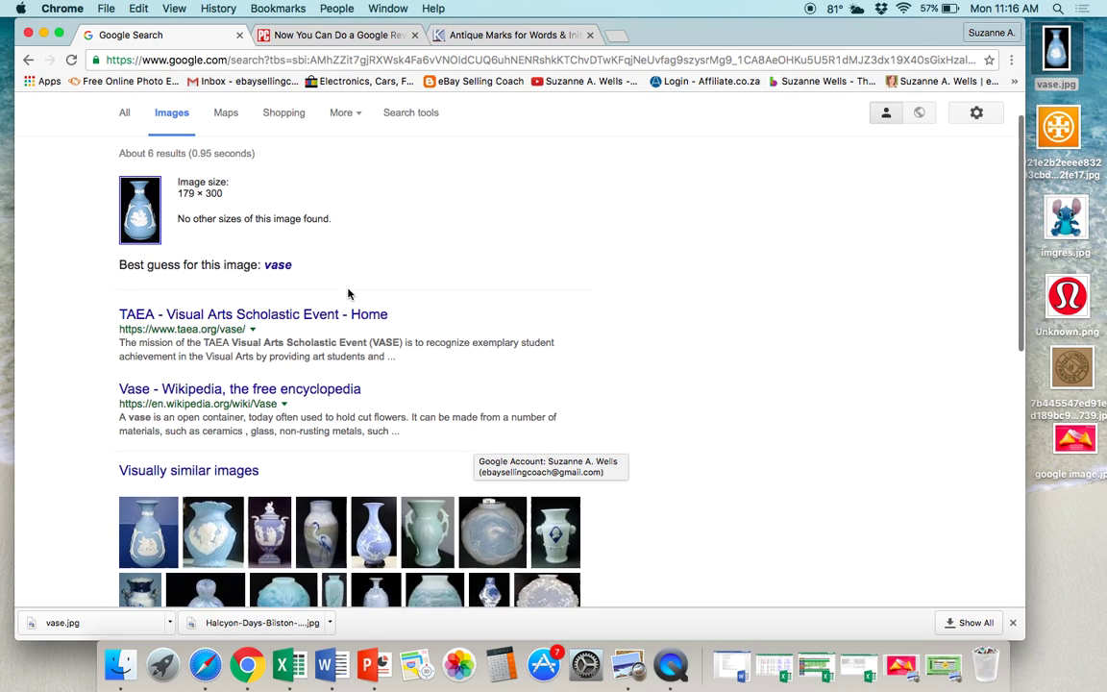
scroll(349, 294, "up", 1)
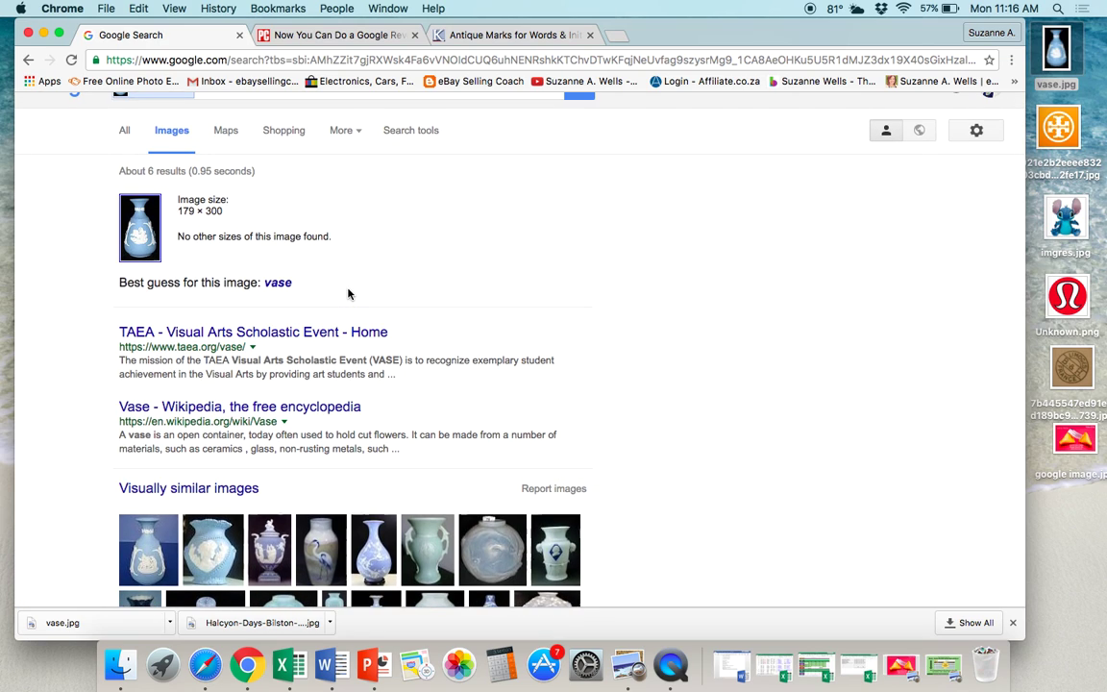
scroll(349, 294, "down", 3)
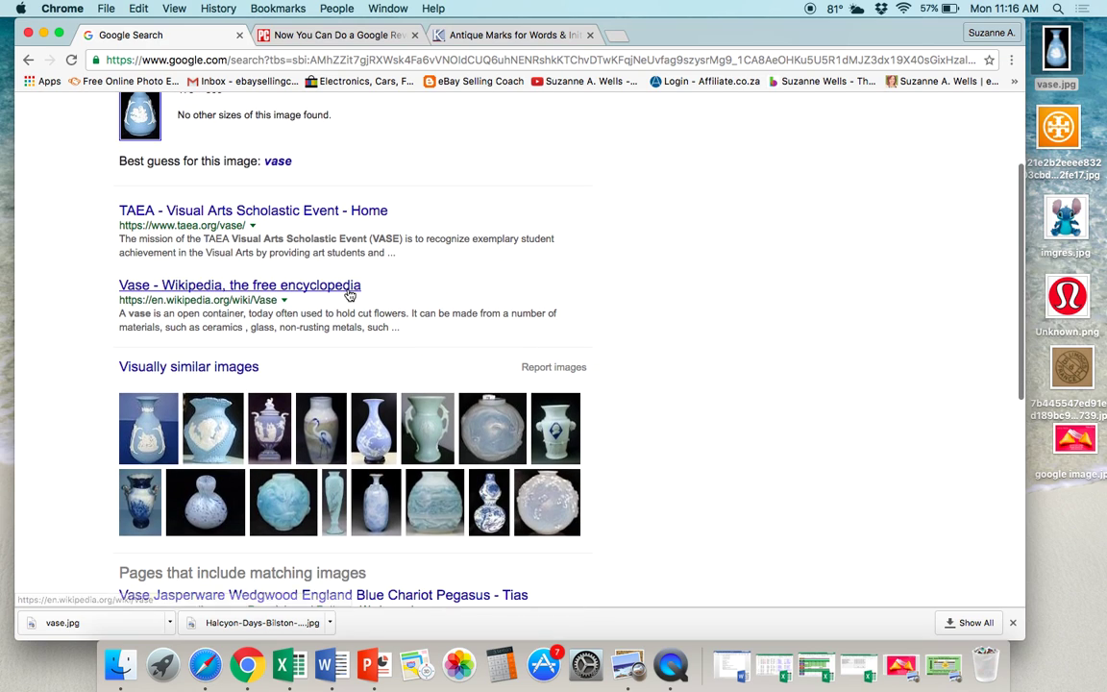
Open the first visually similar vase, read the description on its Pinterest source page, and close that page.
left_click(153, 413)
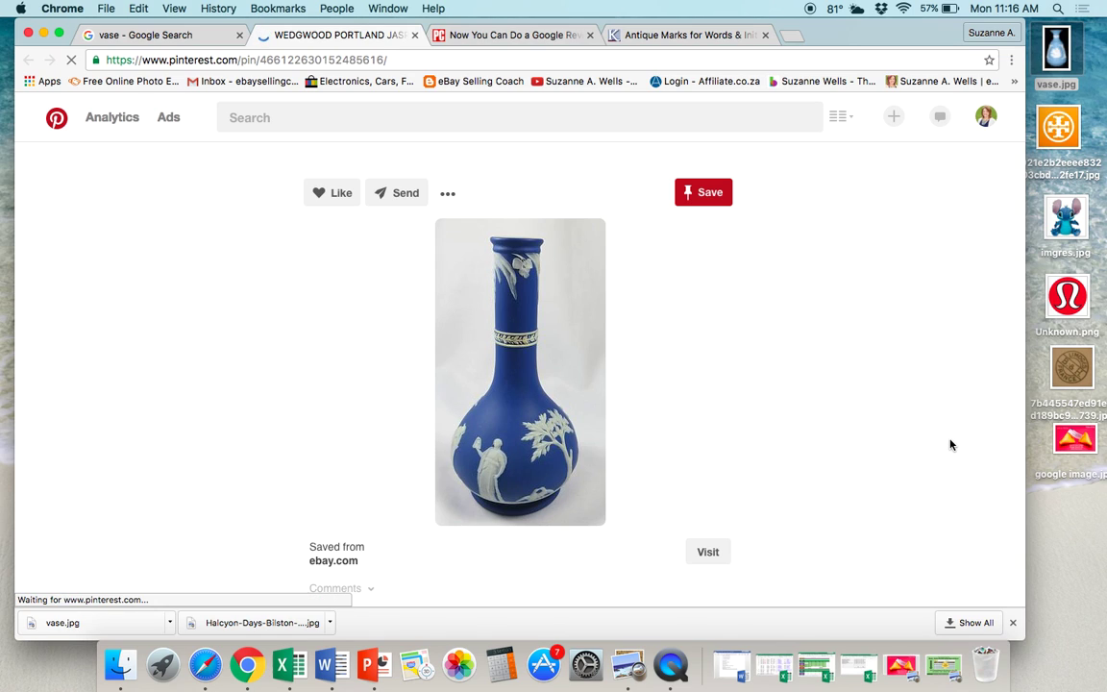
scroll(950, 445, "down", 3)
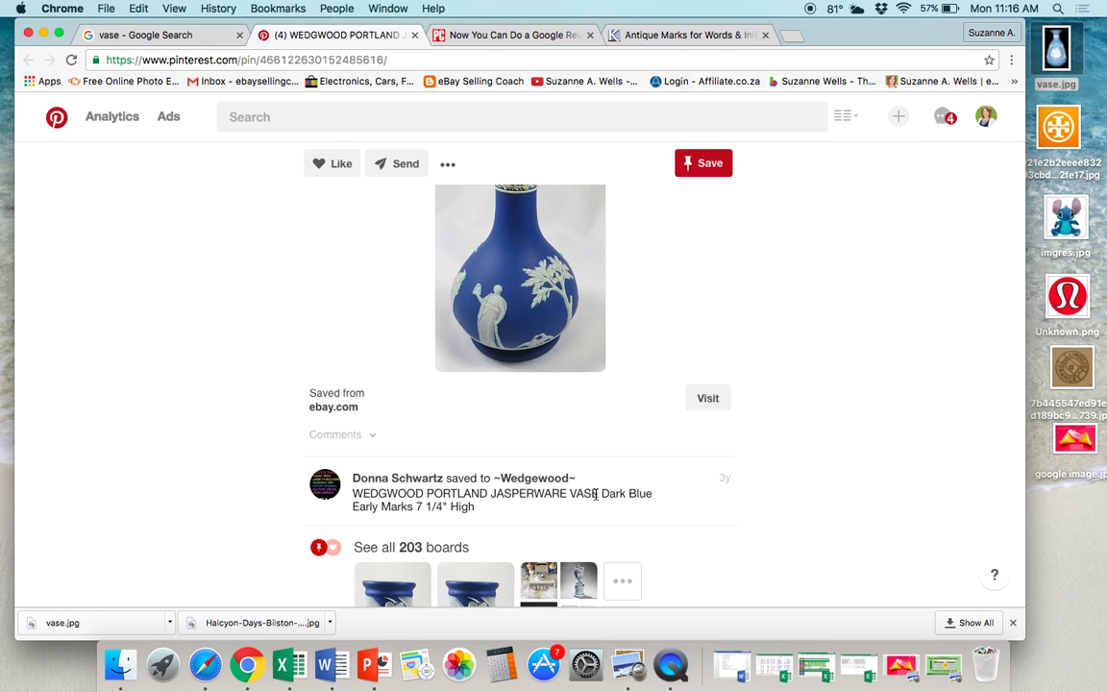
scroll(536, 389, "up", 4)
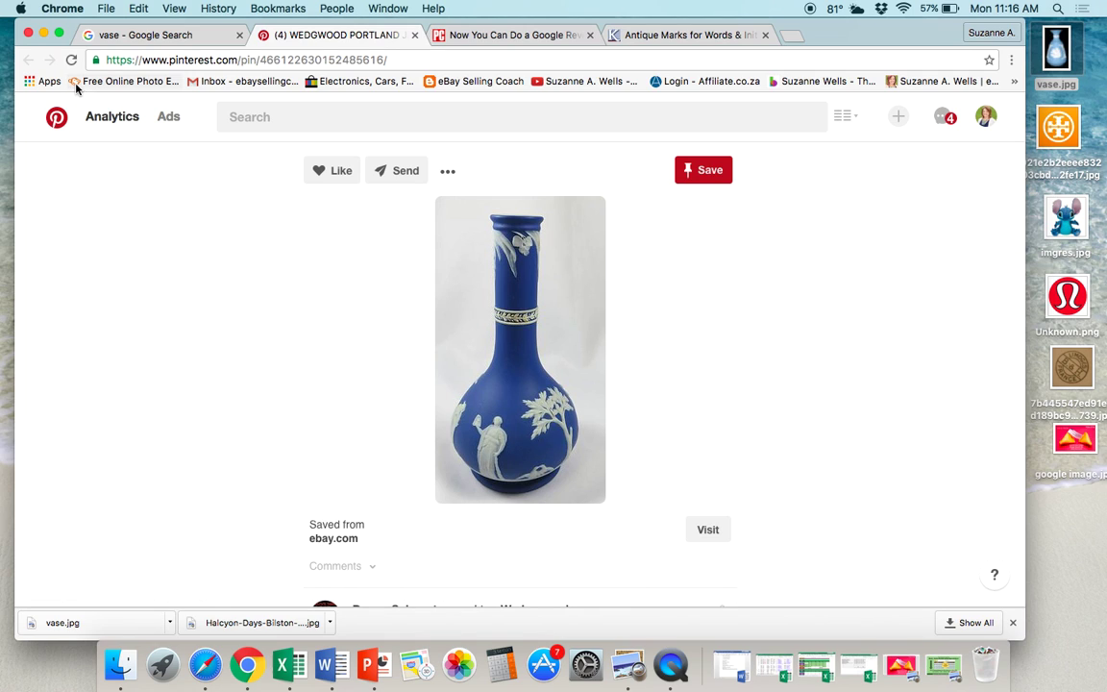
left_click(416, 36)
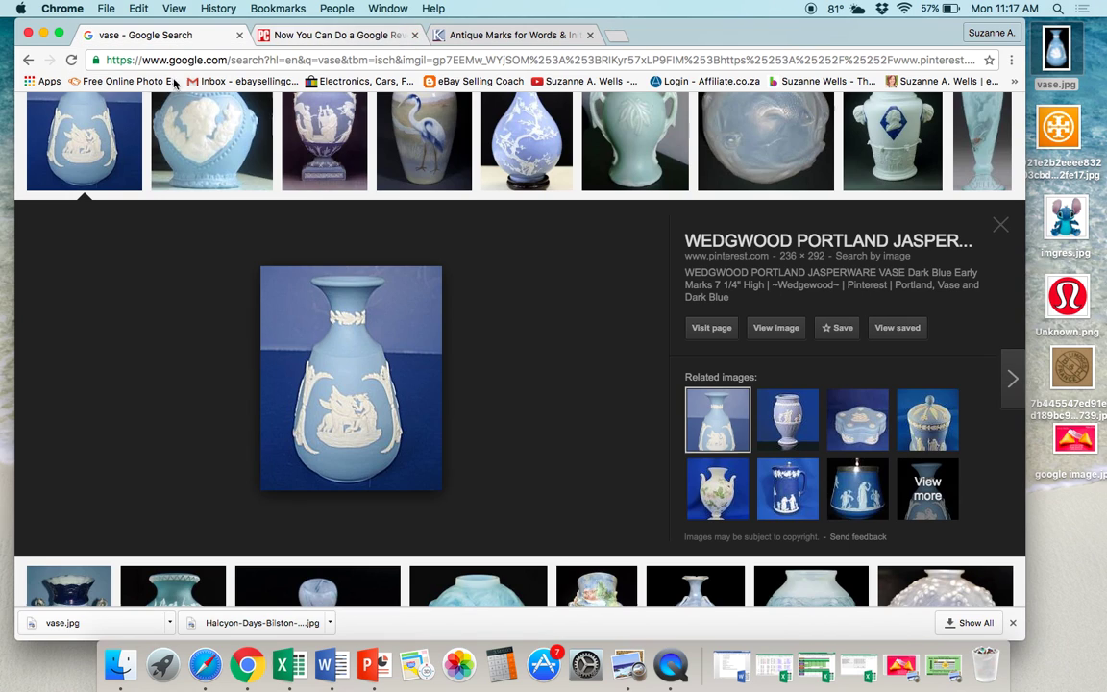
Return to the Google Images home page, search with the orange logo image from the desktop, and review the results.
left_click(29, 61)
left_click(29, 61)
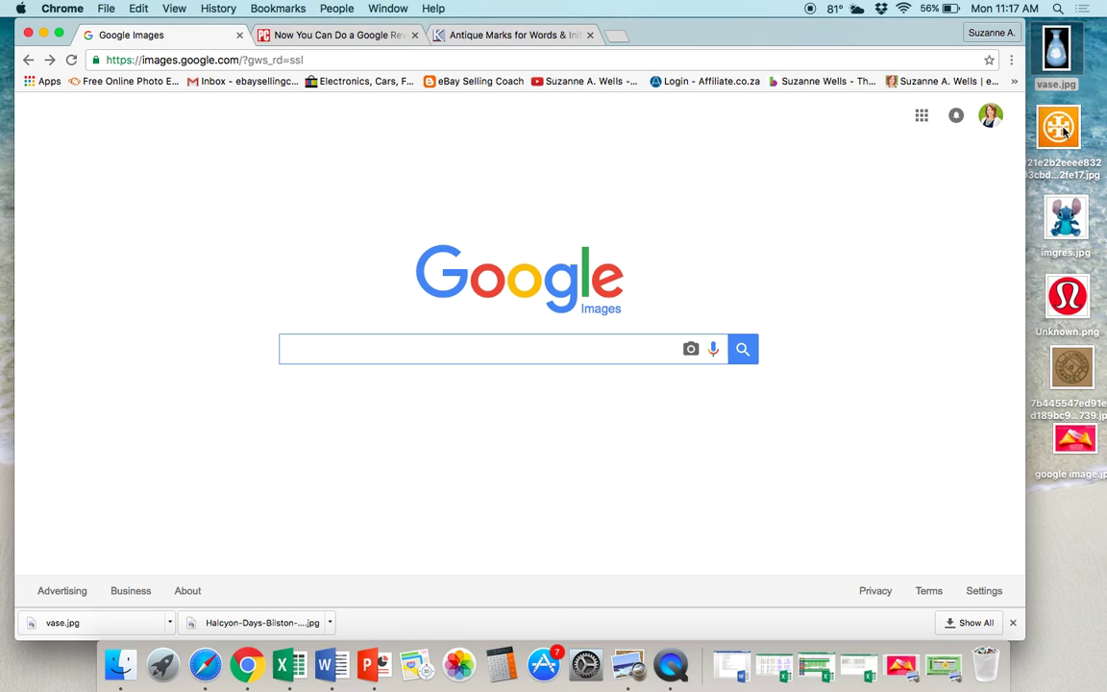
left_click_drag(1063, 131, 490, 432)
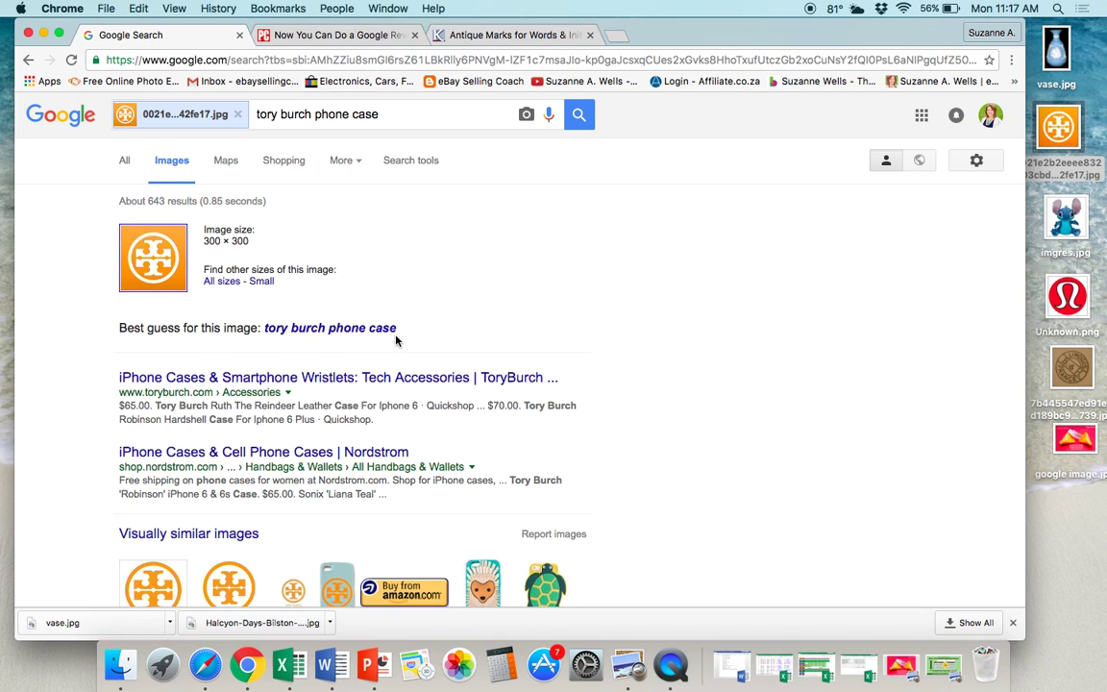
scroll(395, 341, "down", 2)
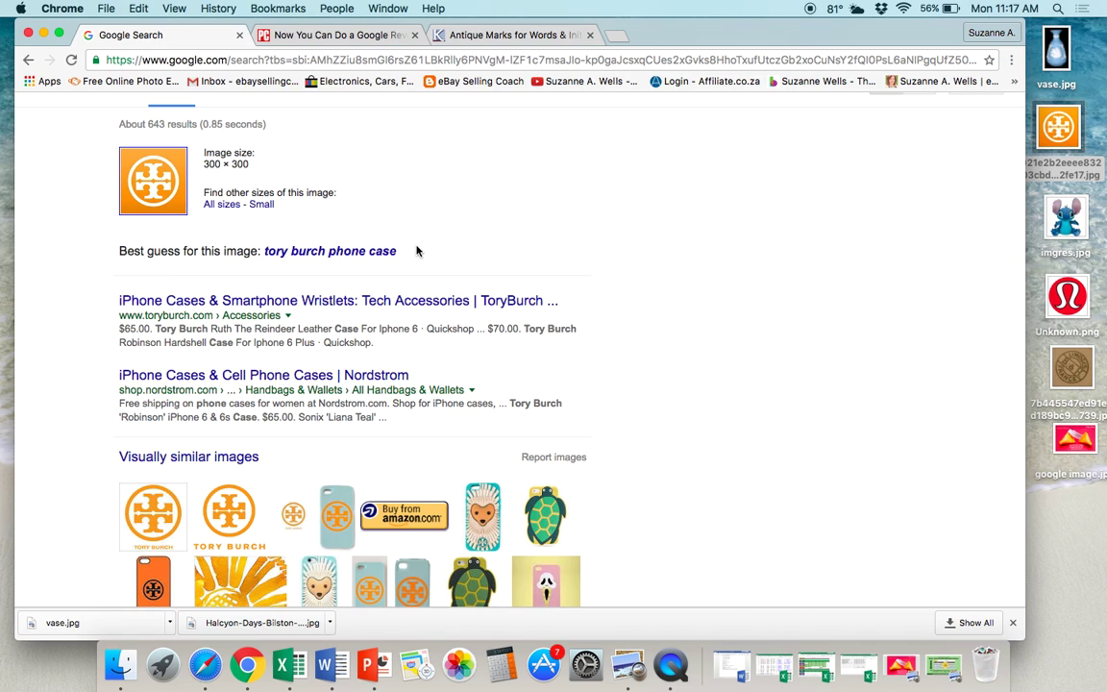
scroll(416, 251, "down", 3)
scroll(416, 251, "up", 4)
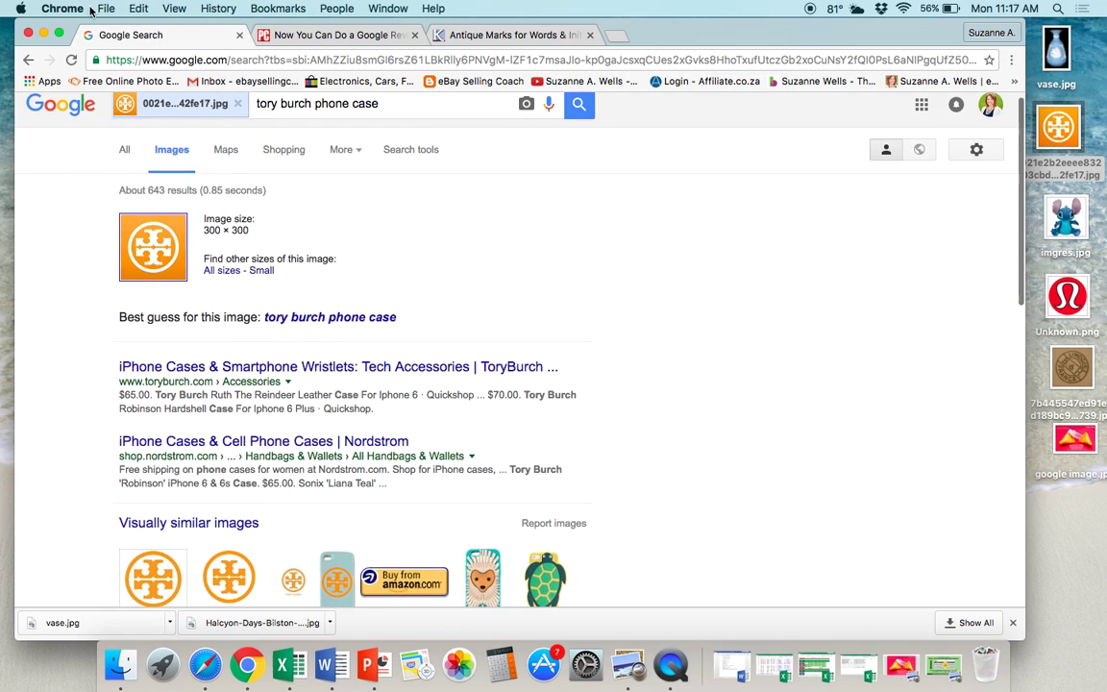
Run a reverse image search with imgres.jpg and open the Lilo & Stitch Disney Store result.
left_click(28, 60)
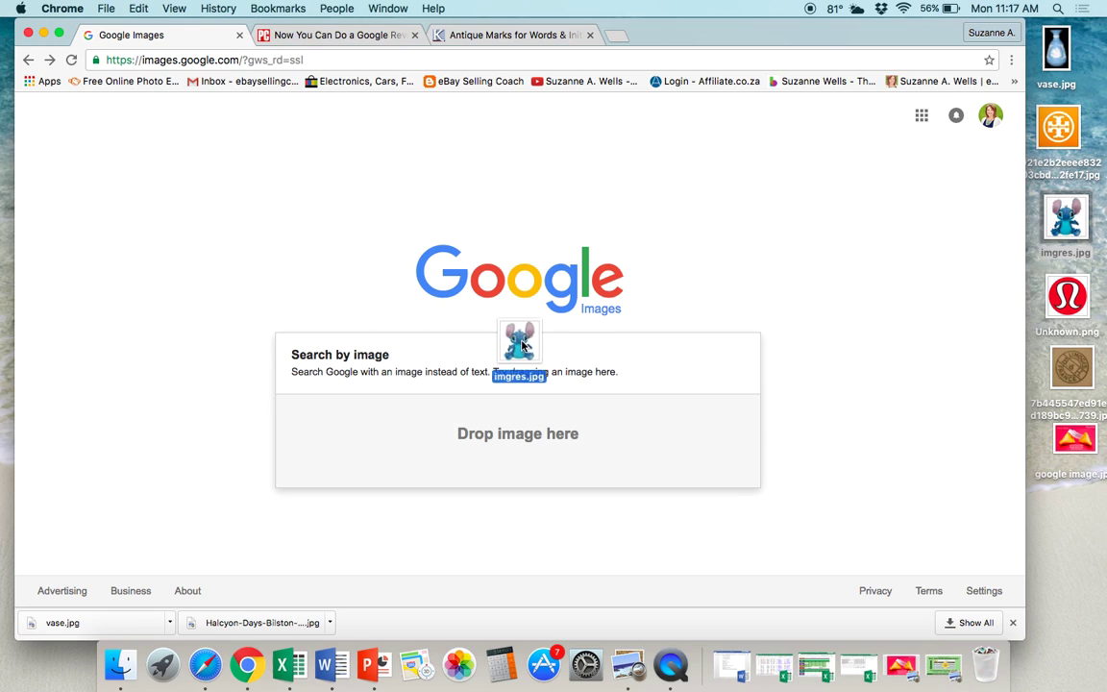
left_click_drag(522, 346, 498, 435)
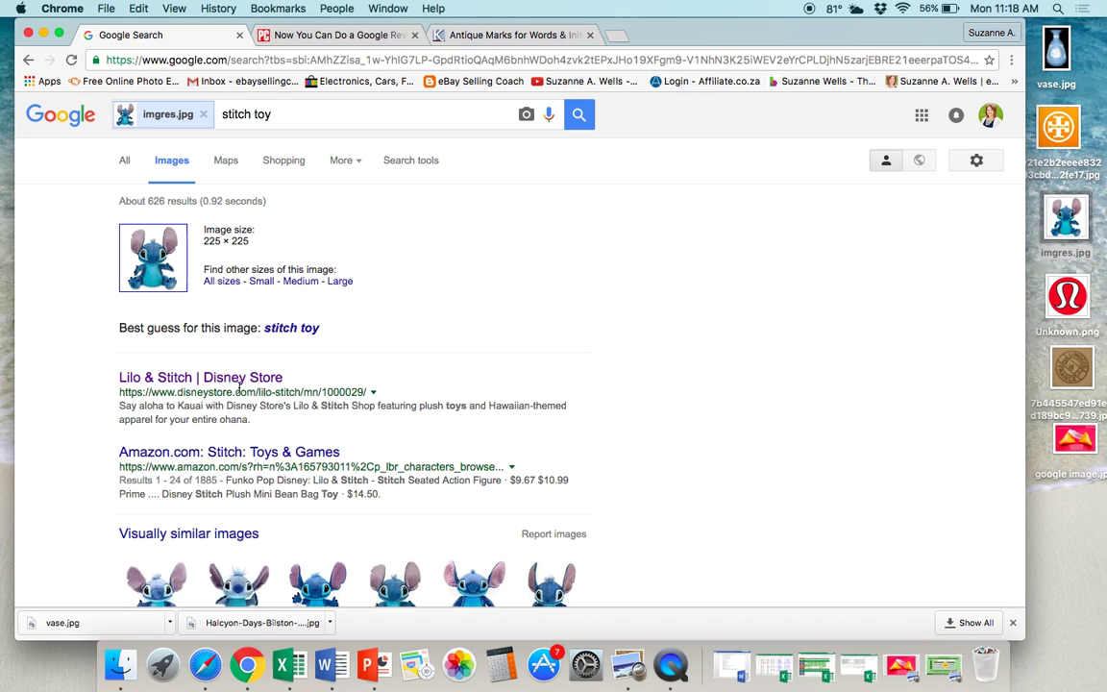
left_click(244, 376)
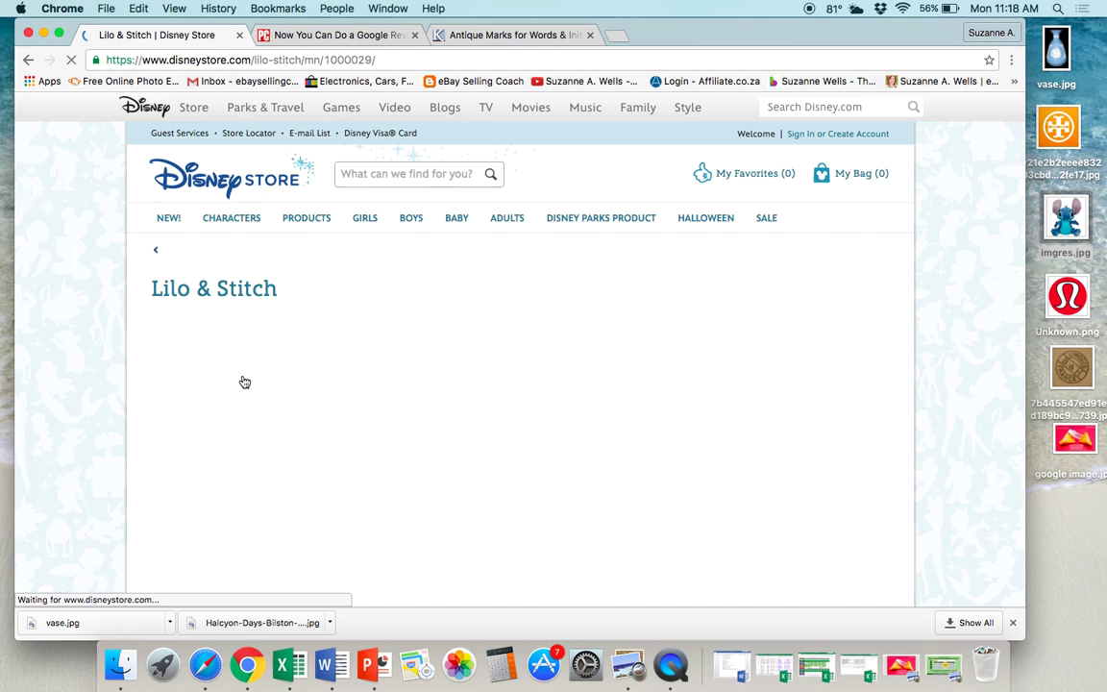
scroll(830, 336, "down", 2)
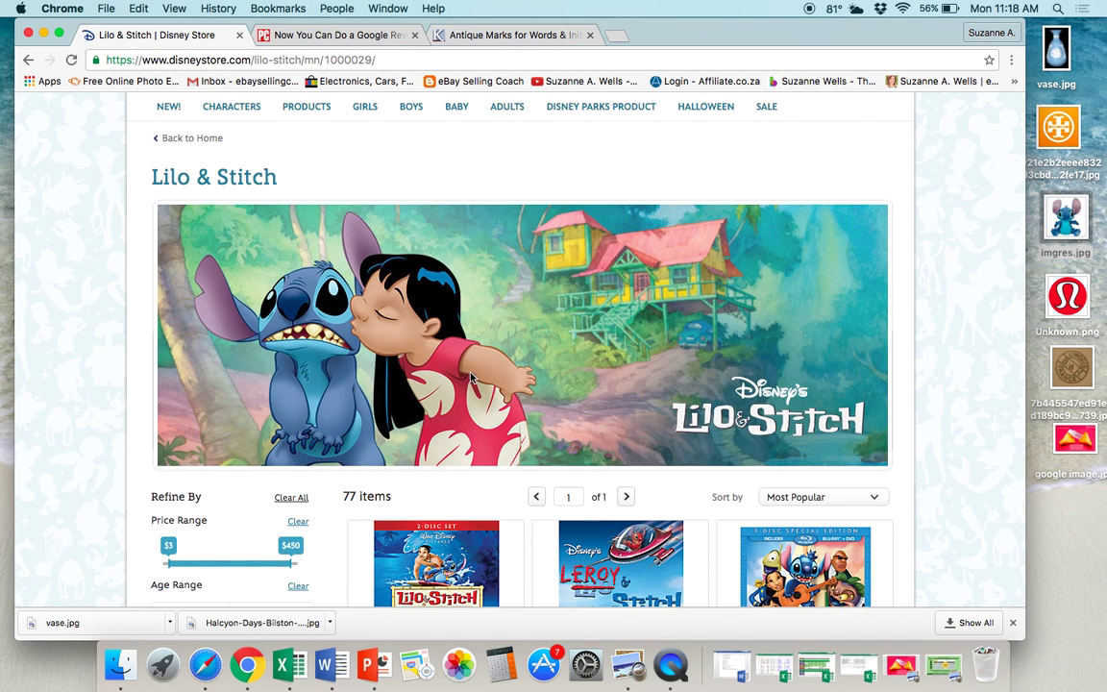
Return to the Google Images home page and search with the brown Limoges France mark image from the desktop.
left_click(28, 59)
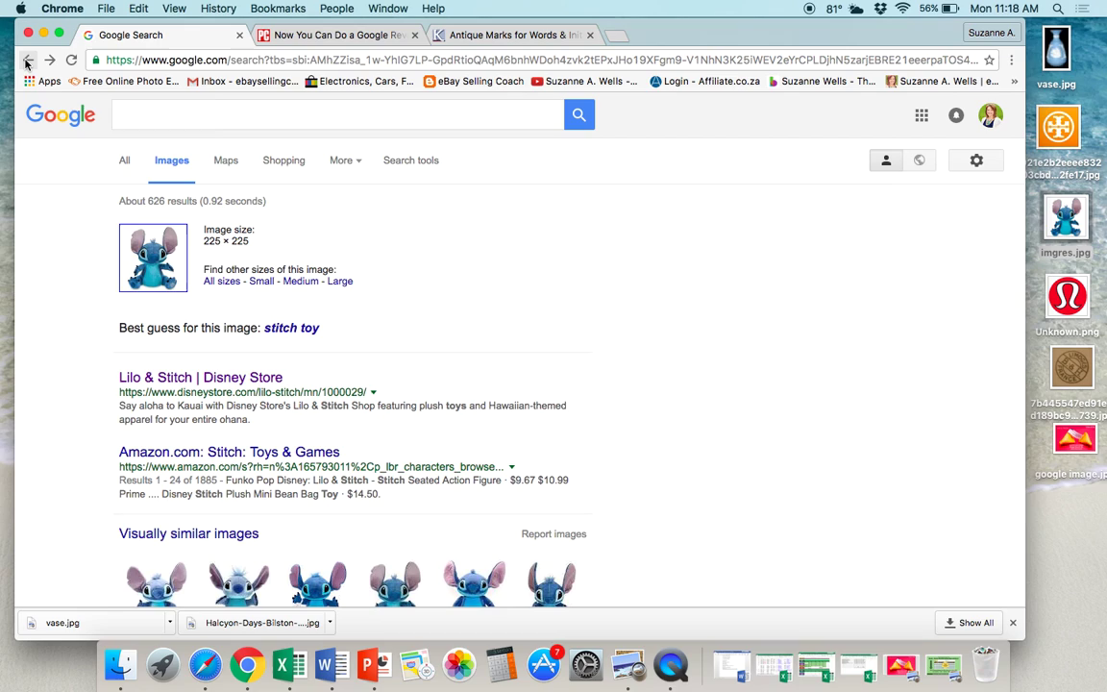
left_click(28, 59)
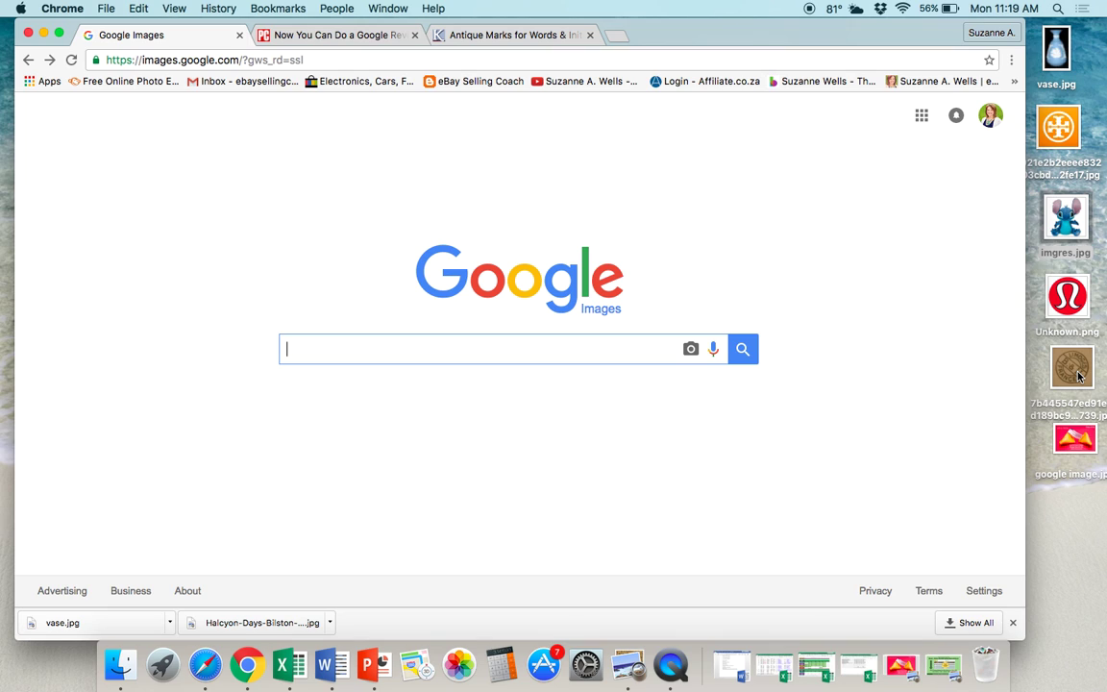
left_click_drag(1077, 375, 522, 439)
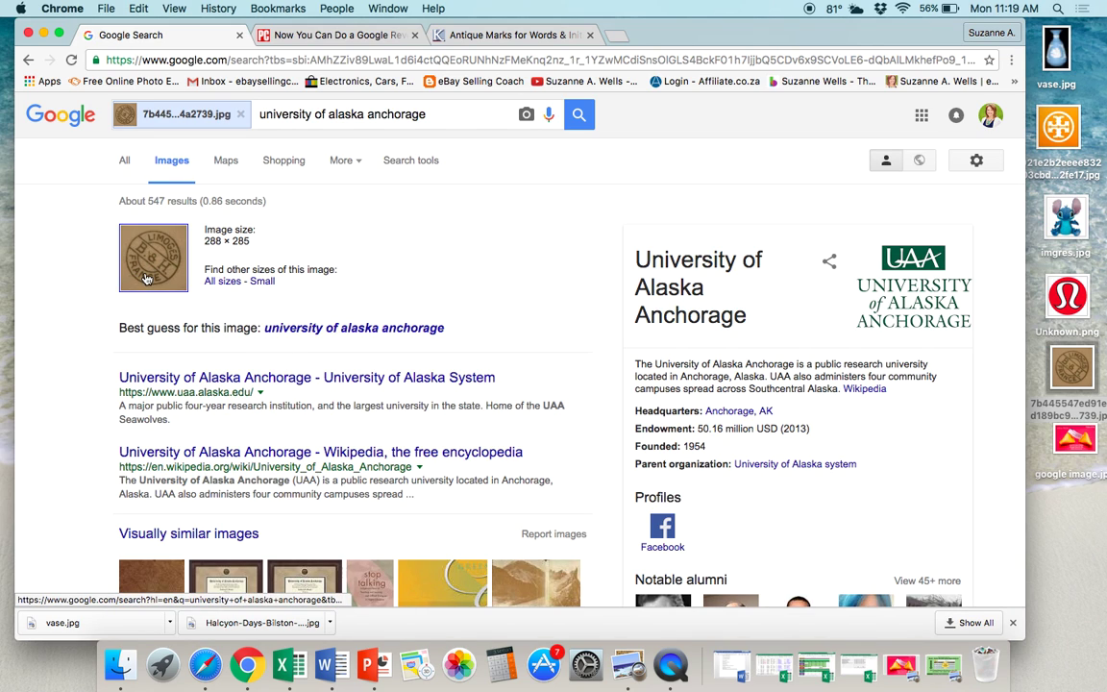
Examine the Limoges mark's search results, including the best guess, visually similar images and pages with matching images.
scroll(146, 278, "down", 1)
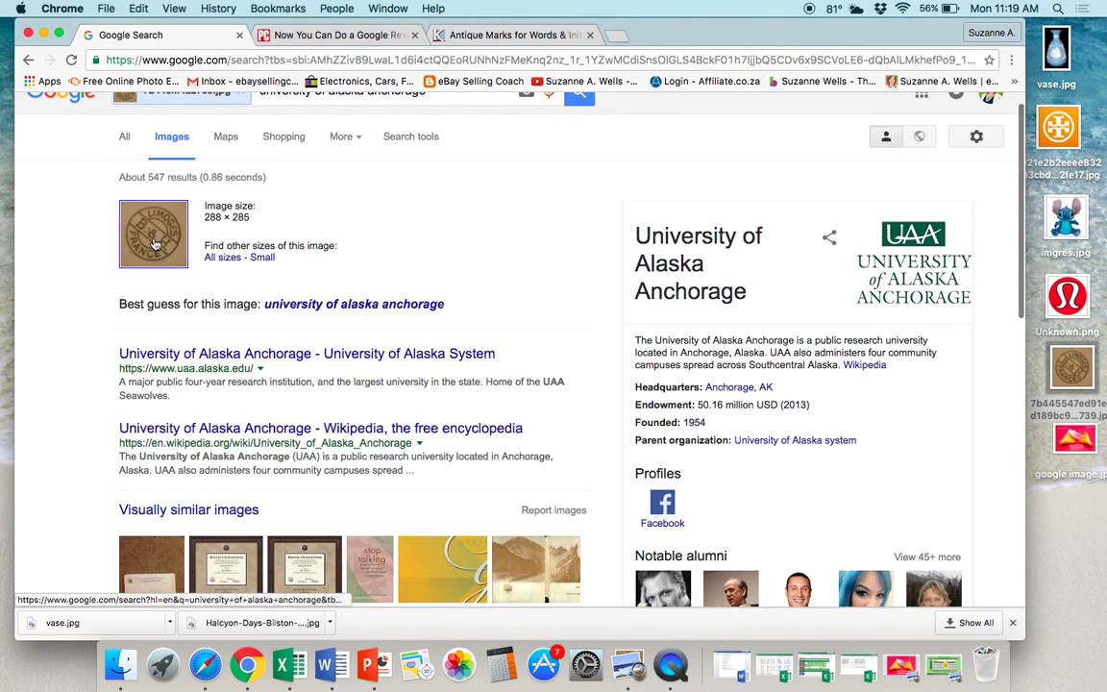
left_click(130, 253)
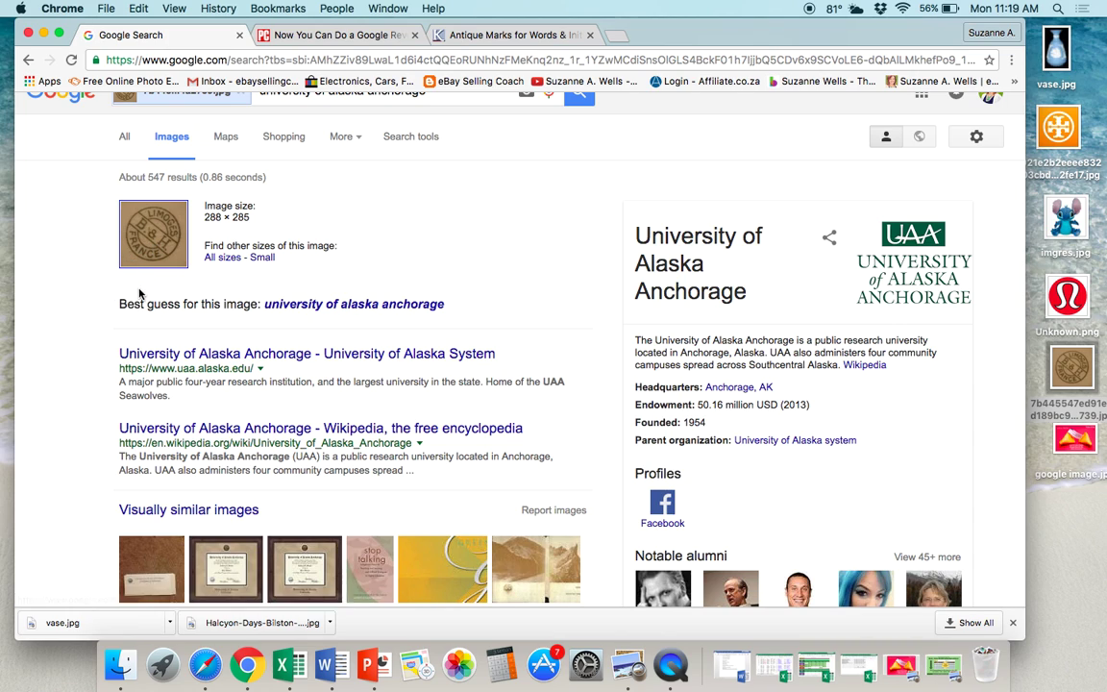
scroll(150, 288, "down", 2)
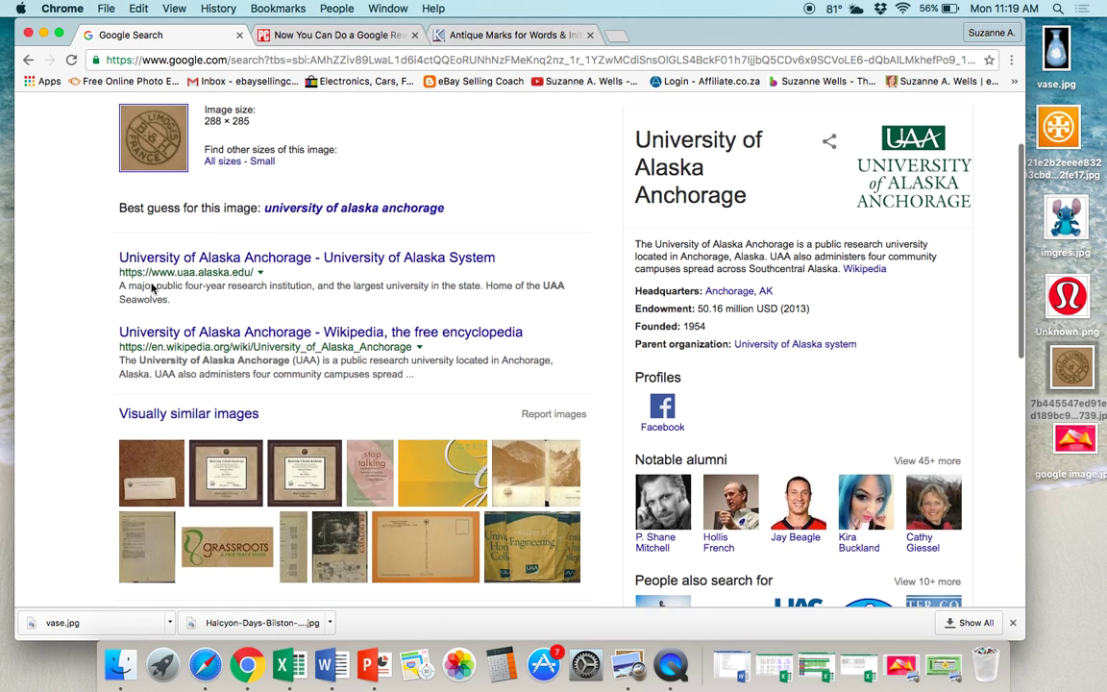
scroll(152, 289, "up", 2)
scroll(151, 286, "down", 3)
scroll(151, 286, "down", 2)
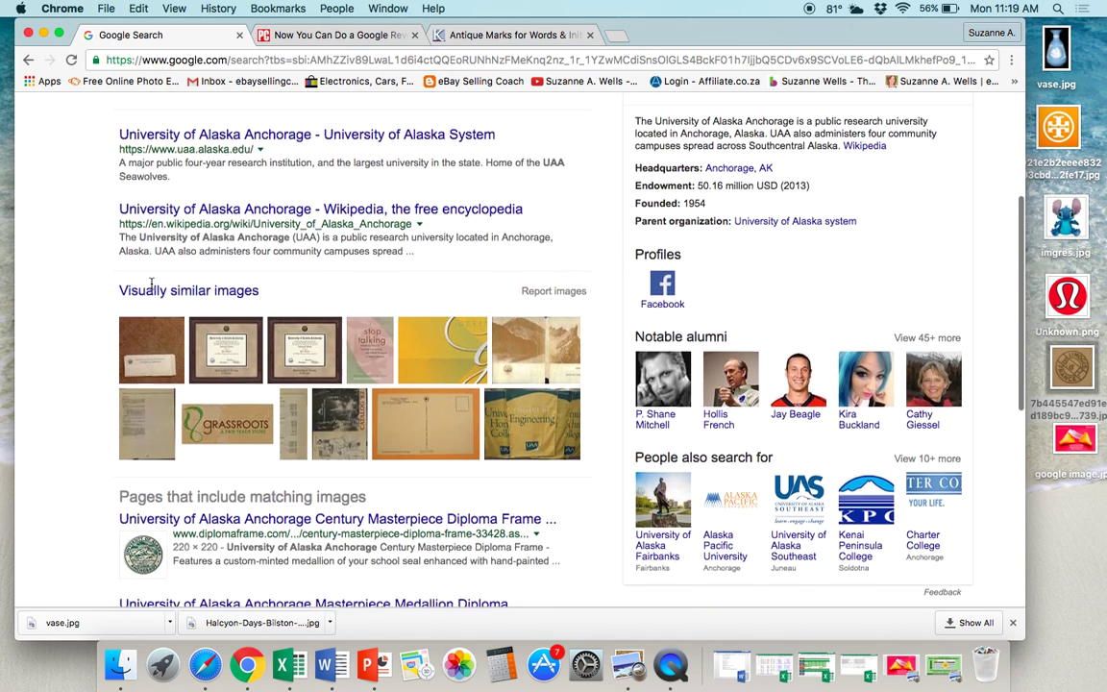
scroll(152, 290, "down", 4)
scroll(153, 289, "up", 6)
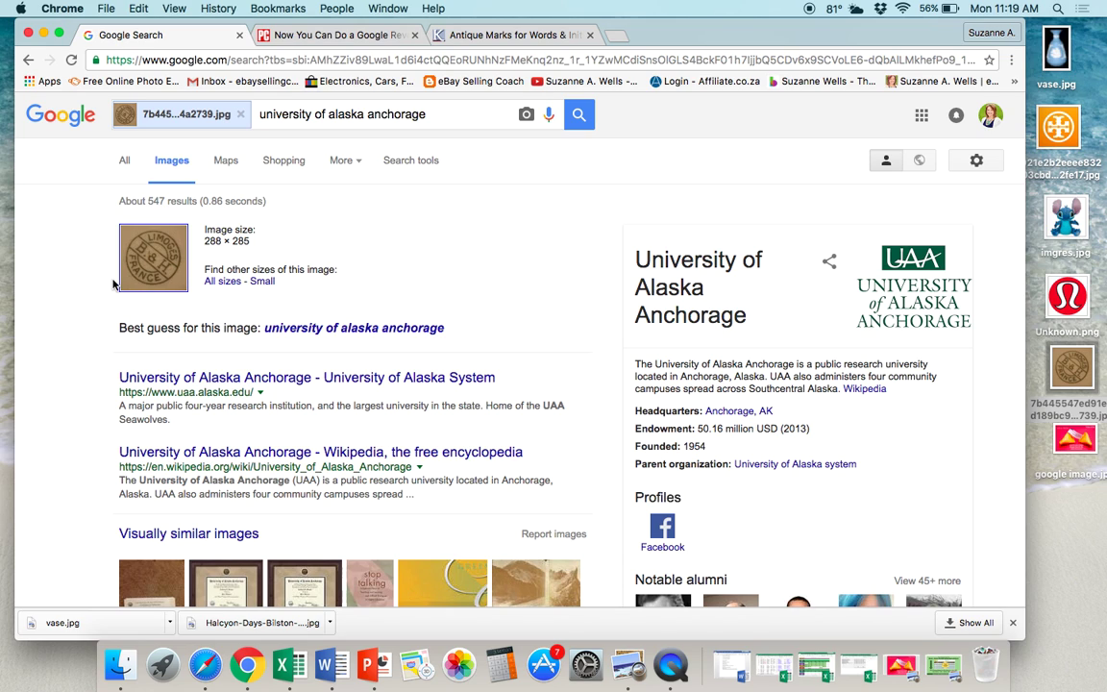
Switch to the Kovels page of Words & Initials - L marks and look over its description and first entries.
left_click(506, 34)
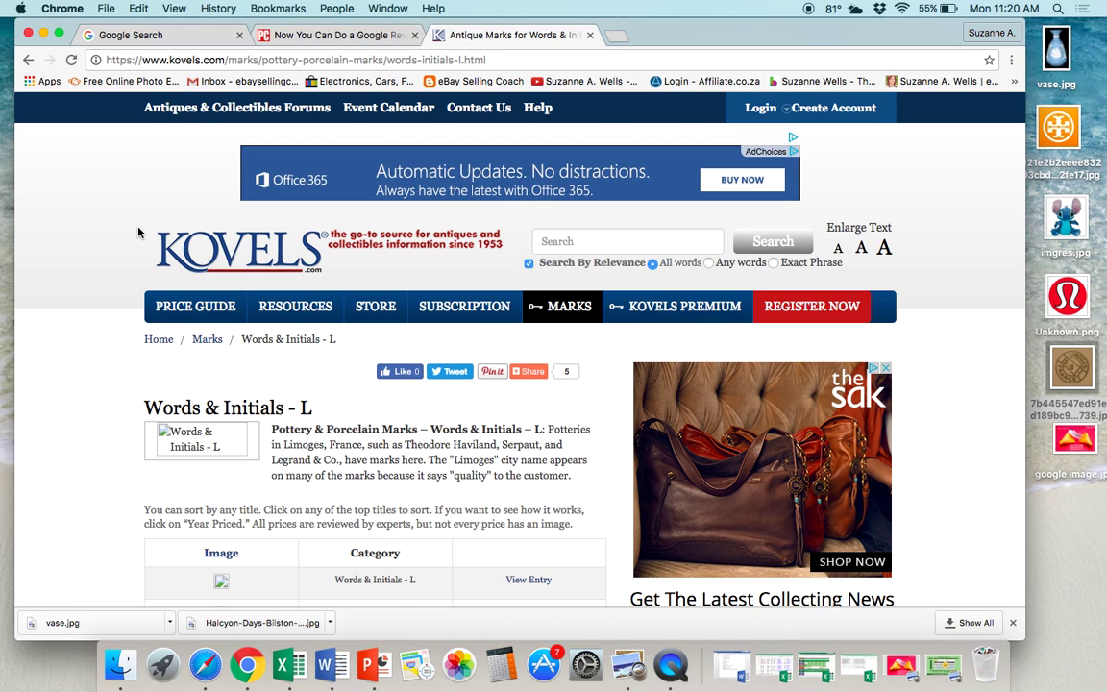
scroll(137, 233, "down", 8)
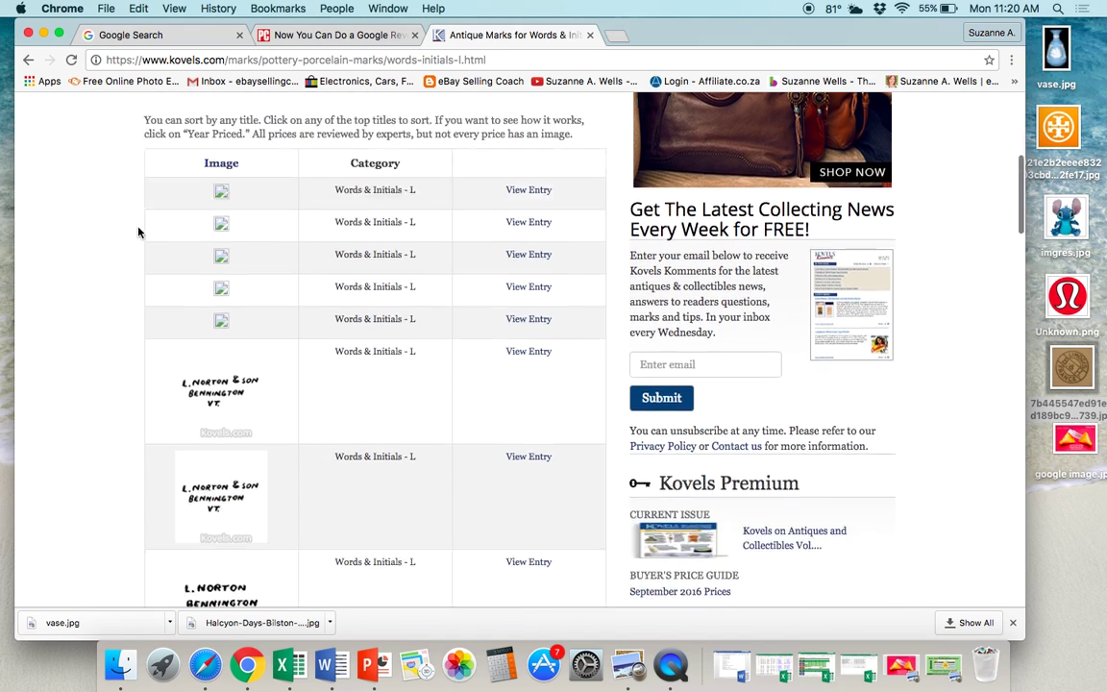
scroll(138, 231, "down", 1)
scroll(137, 230, "up", 5)
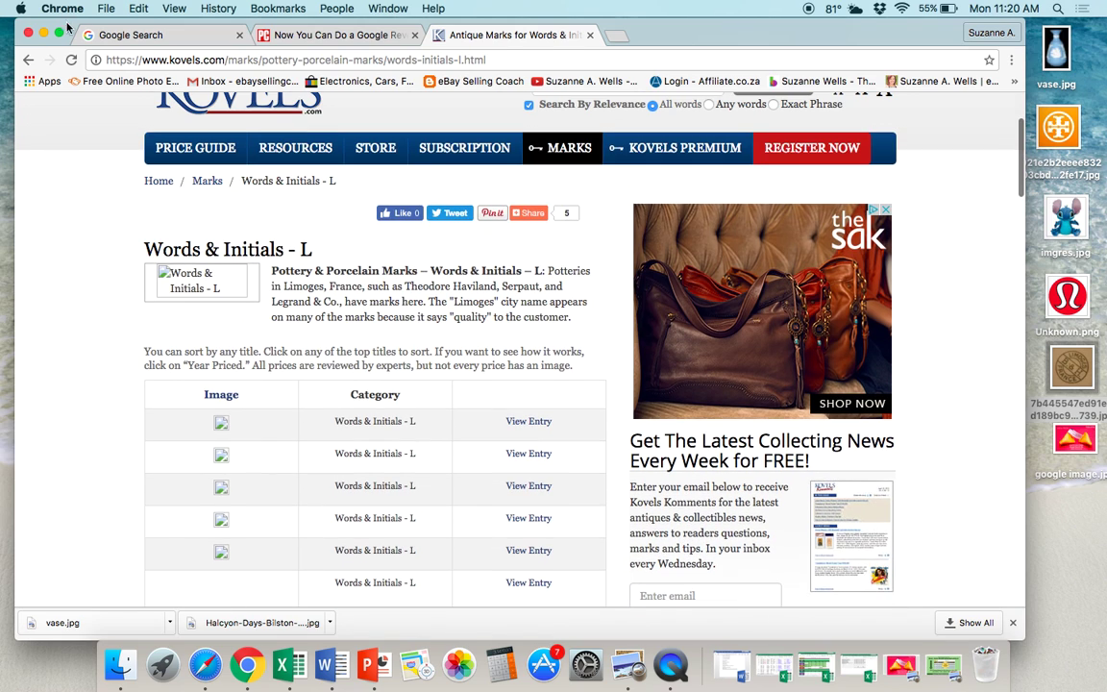
Go back to the Kovels pottery and porcelain marks index, open Words & Initials - L, and browse the whole first page of marks.
left_click(29, 60)
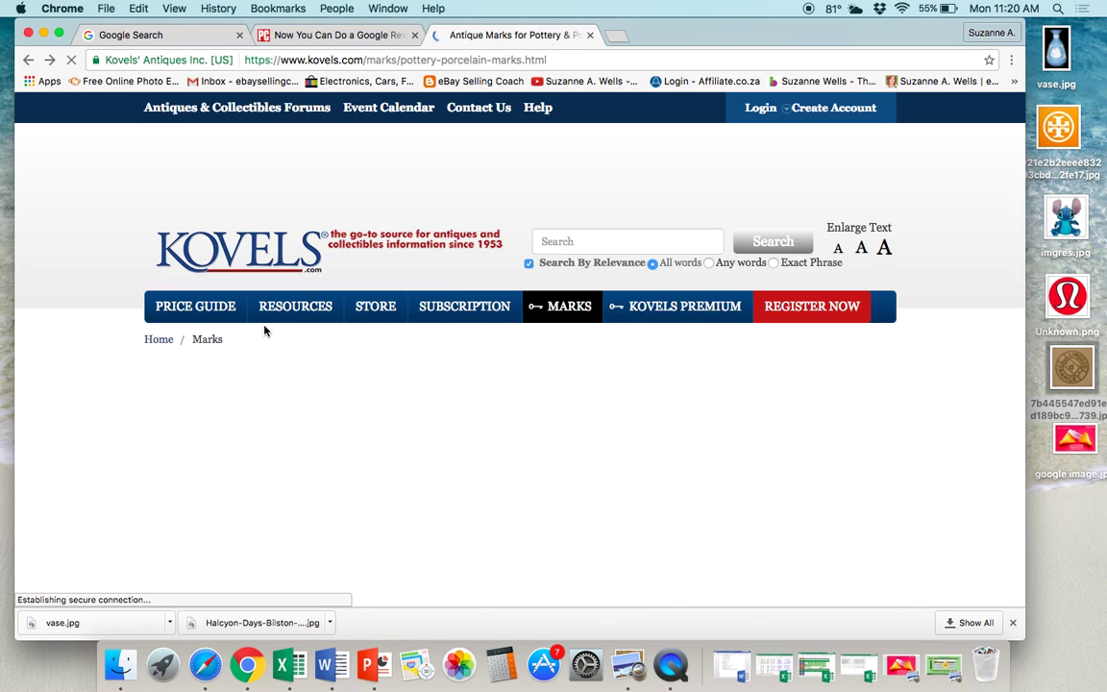
scroll(267, 361, "down", 5)
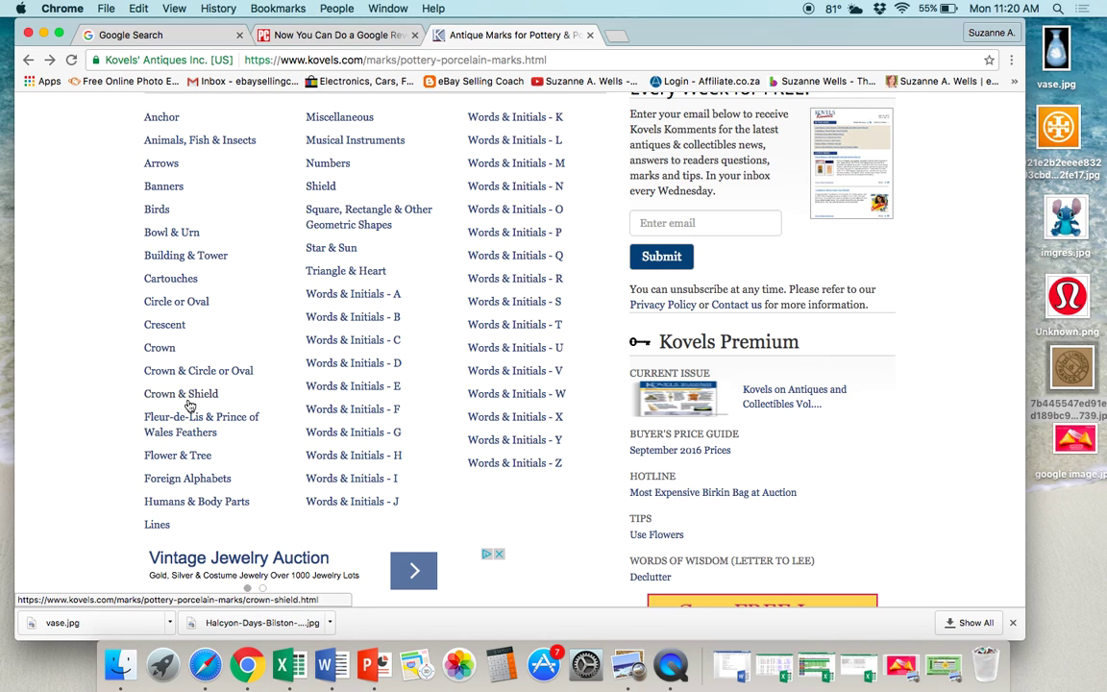
left_click(530, 142)
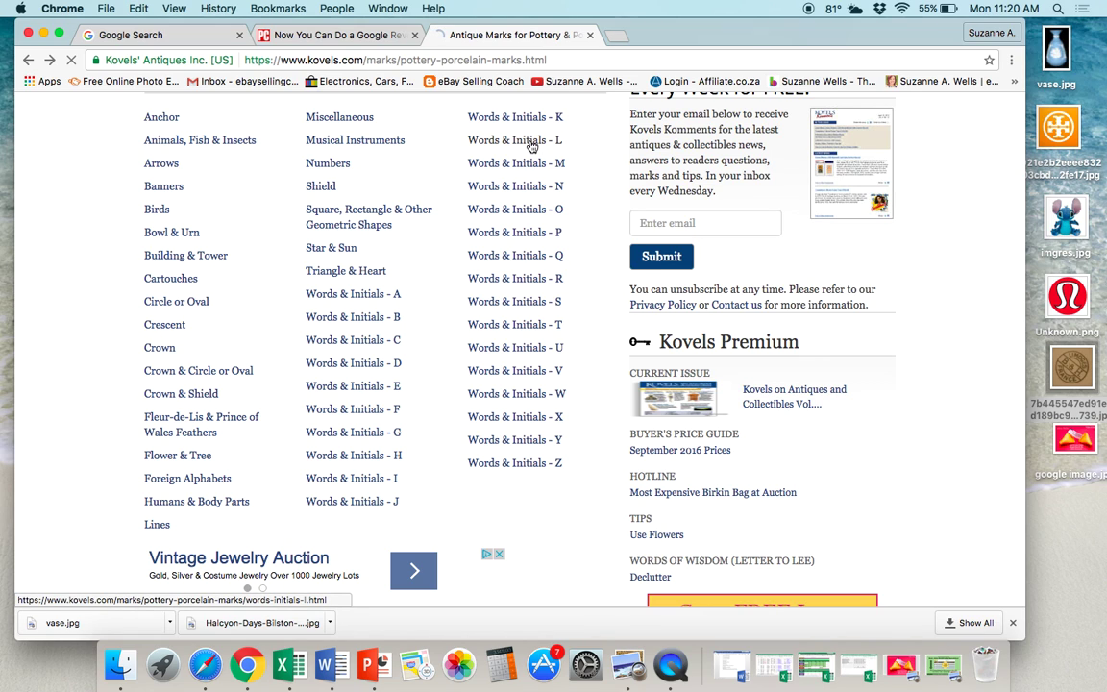
scroll(338, 449, "down", 10)
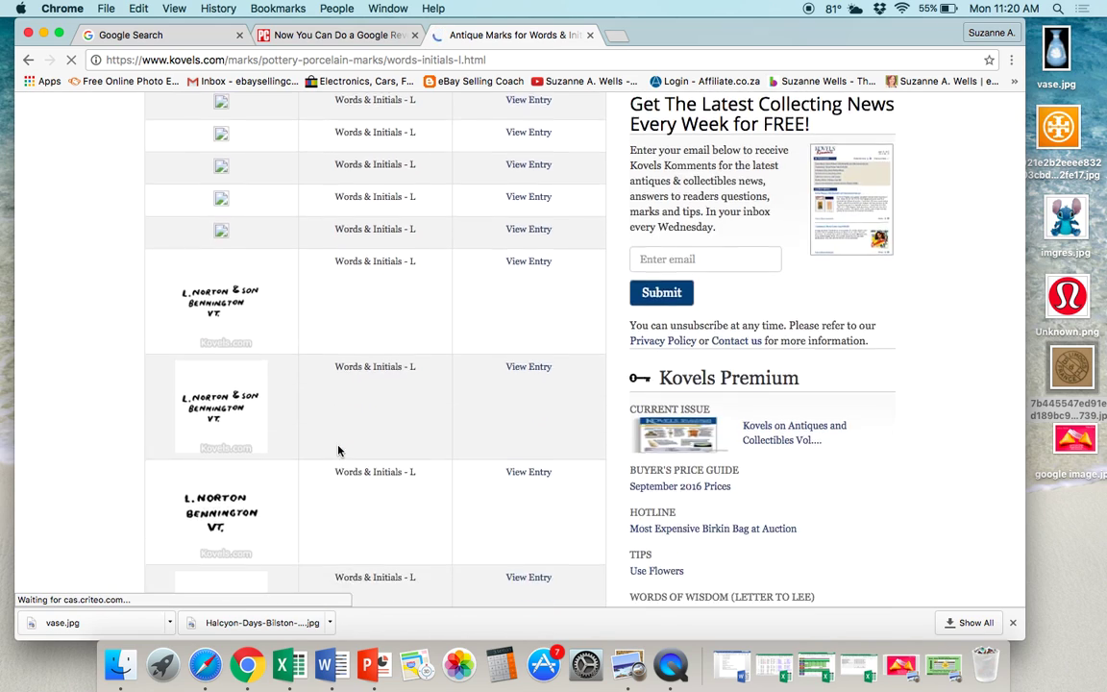
scroll(338, 449, "down", 15)
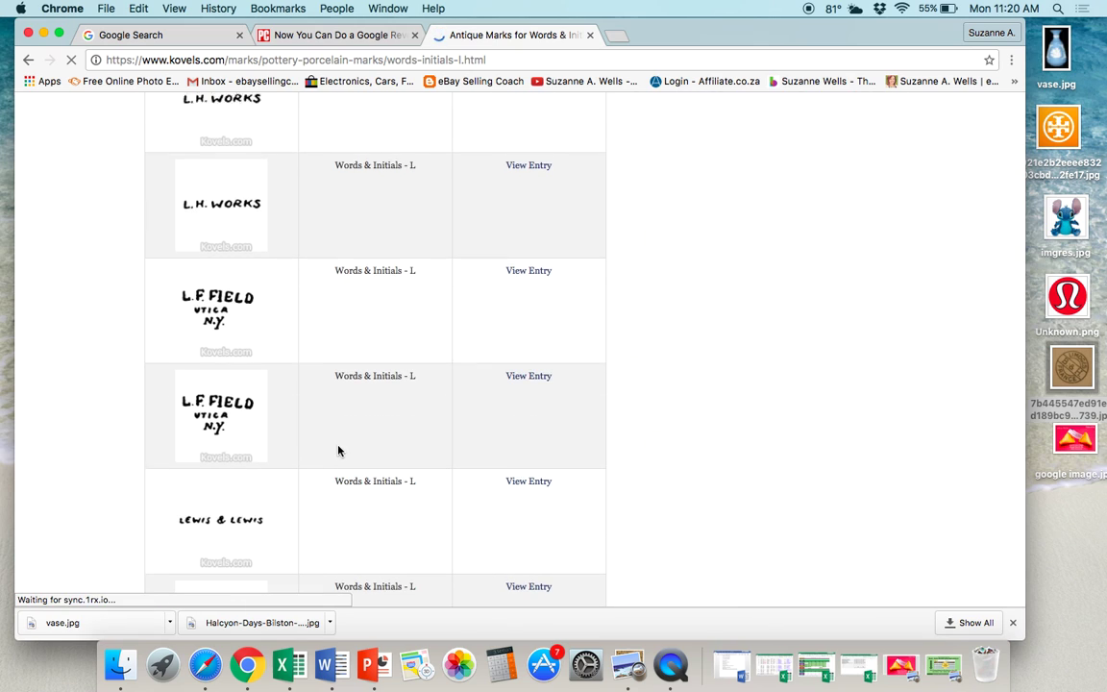
scroll(338, 450, "down", 10)
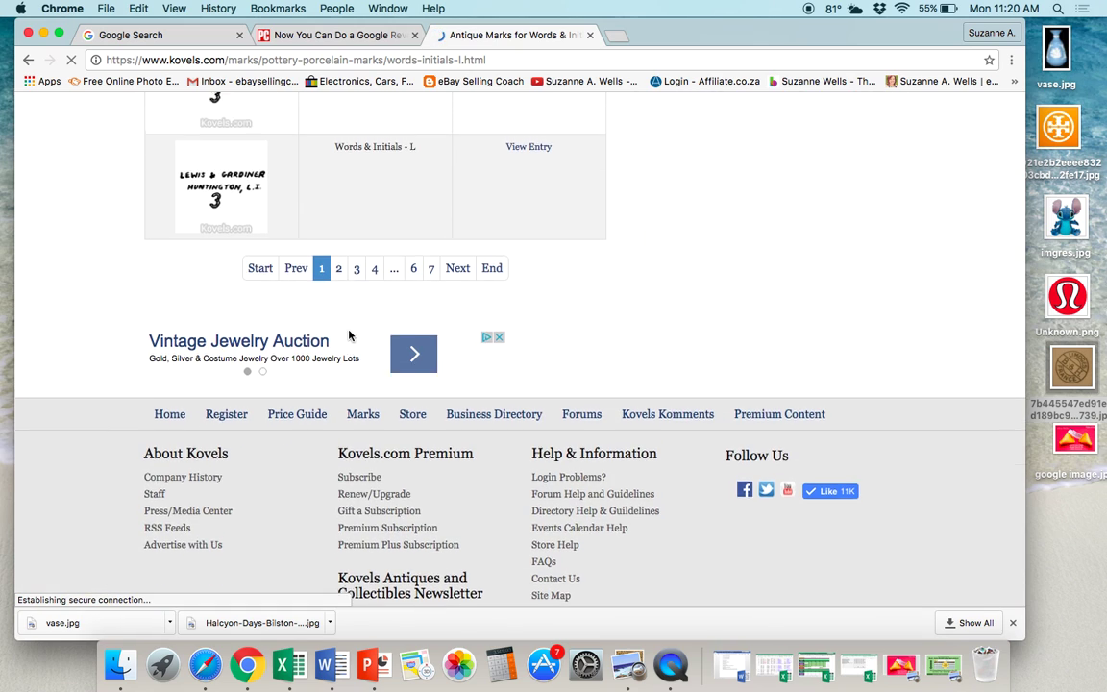
Search the Kovels site for "limoges" with relevance sorting and all words matched.
scroll(353, 365, "up", 2)
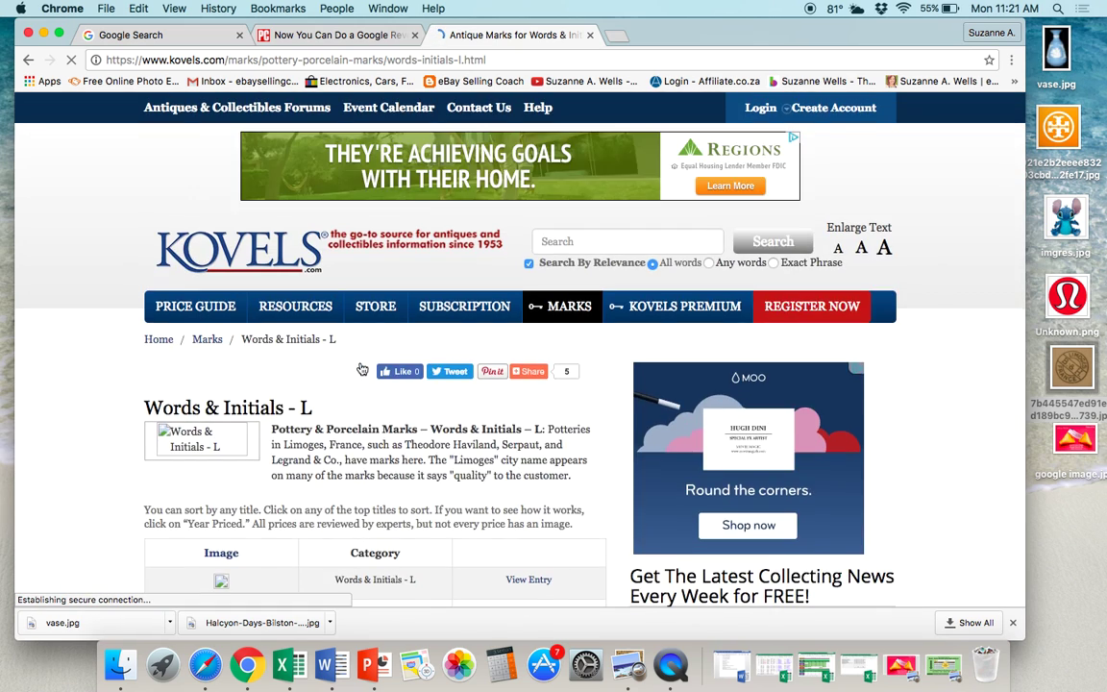
mouse_move(497, 350)
left_click(577, 241)
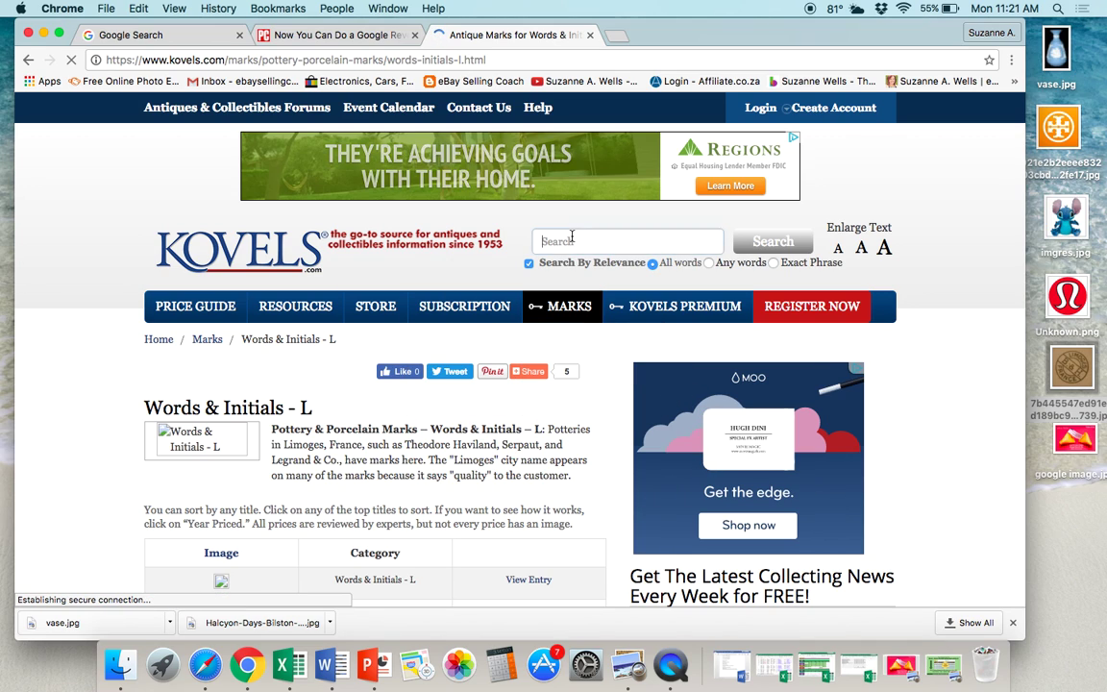
type("limoges")
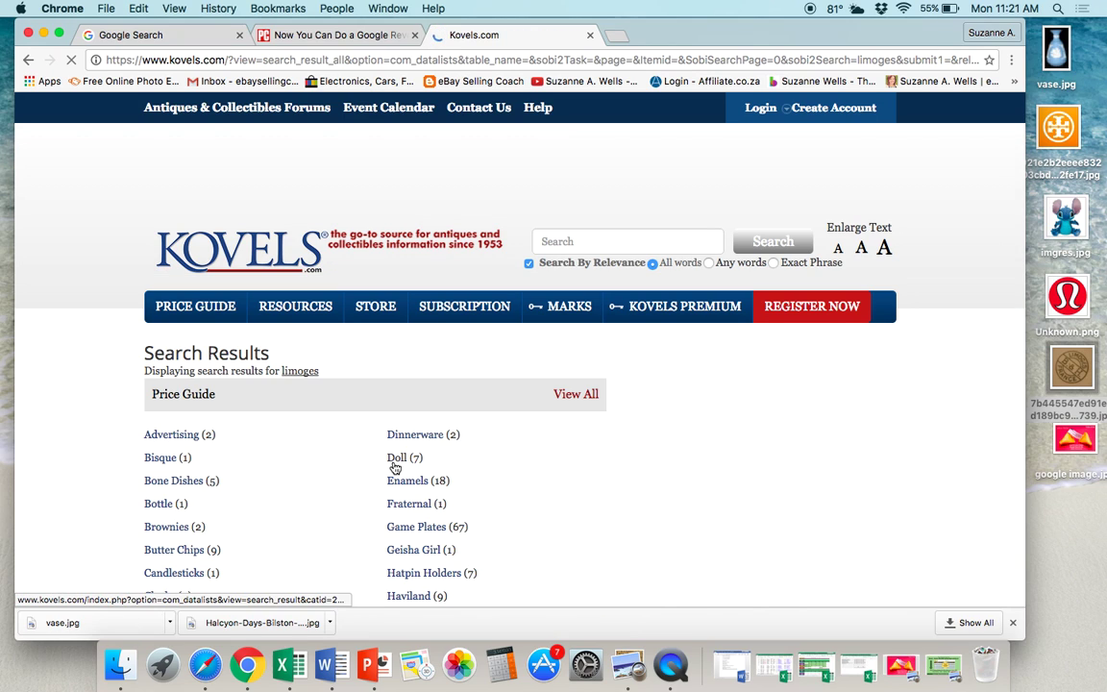
Look through the Kovels limoges results, covering the price guide categories, marks categories and mystery mark articles.
scroll(394, 468, "down", 5)
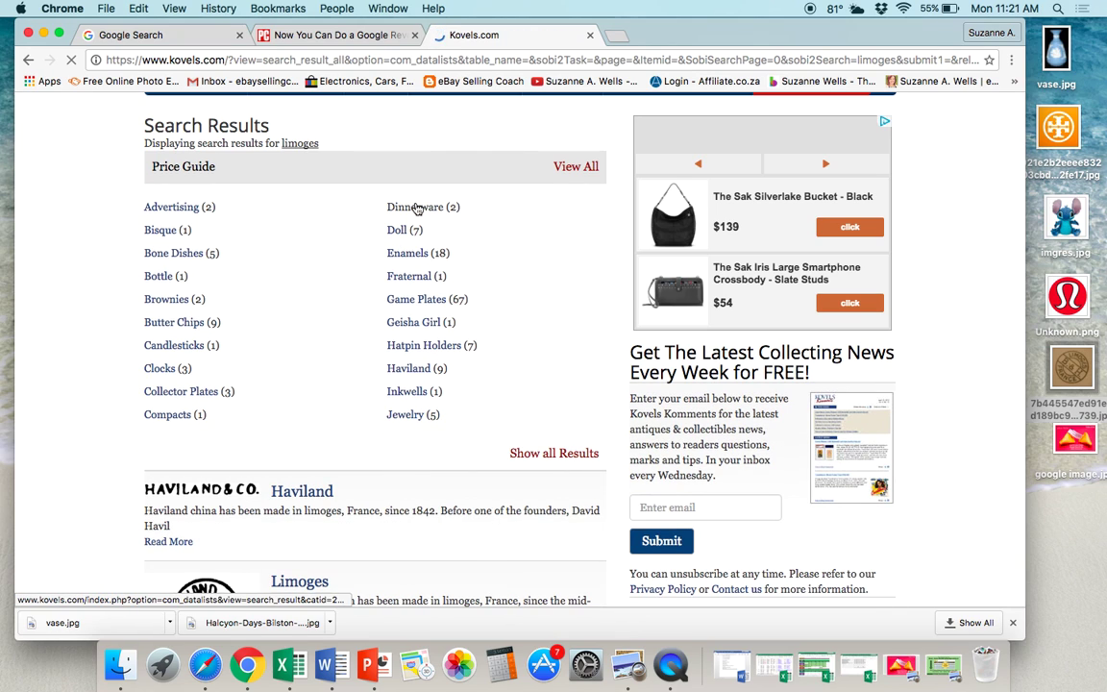
scroll(276, 387, "down", 3)
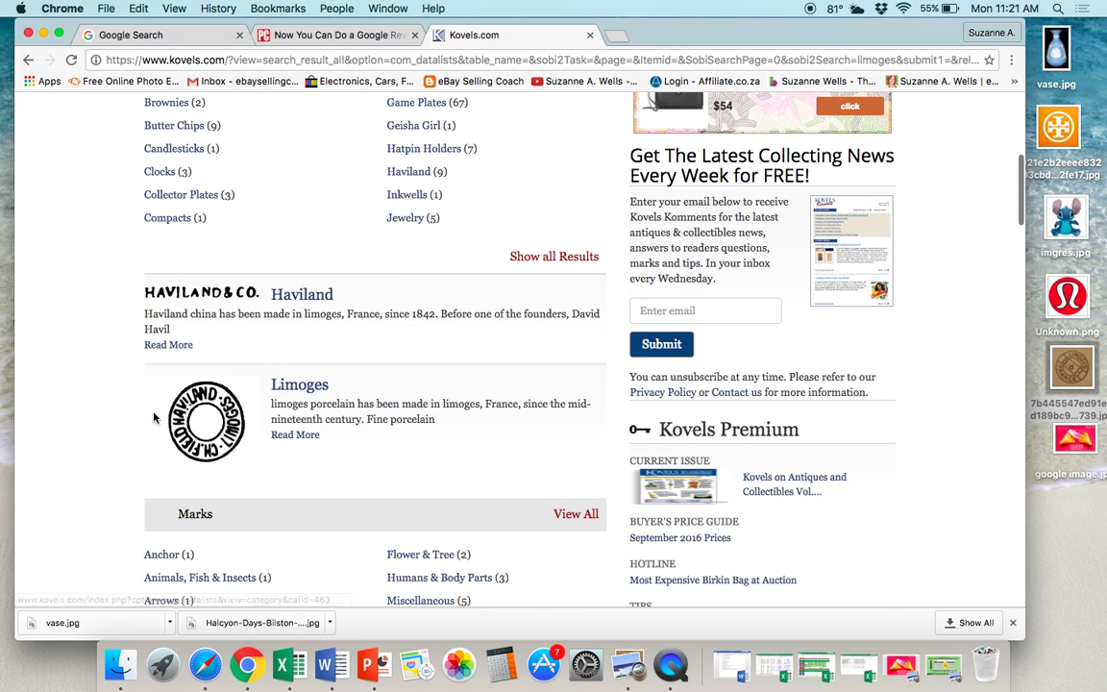
scroll(131, 427, "down", 5)
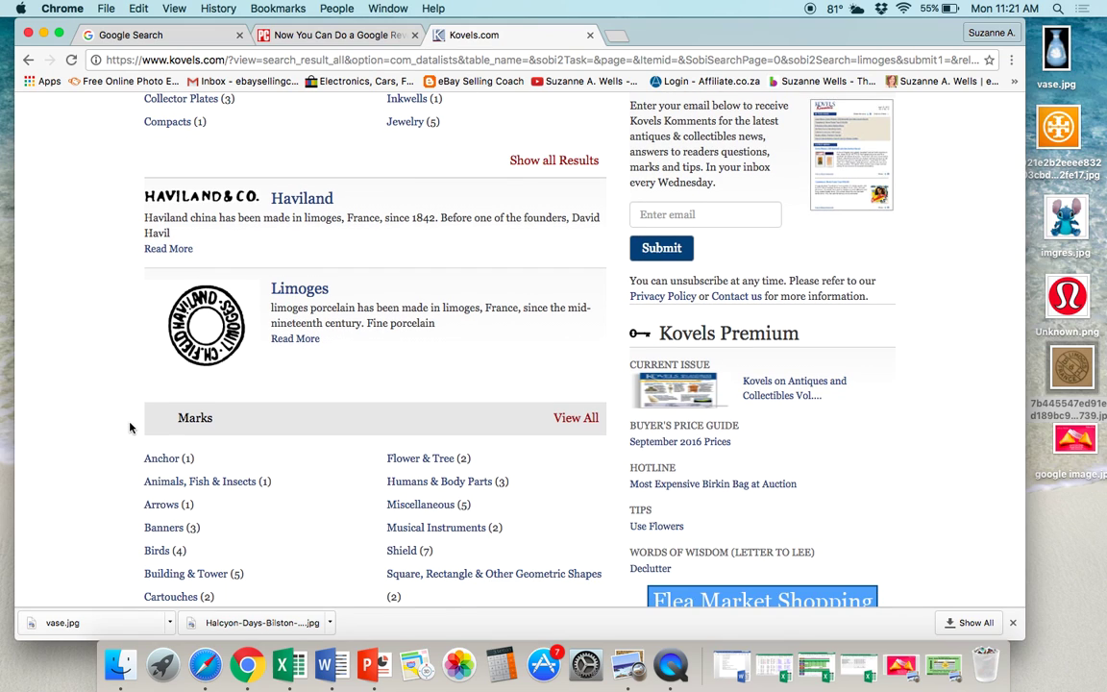
scroll(131, 428, "down", 3)
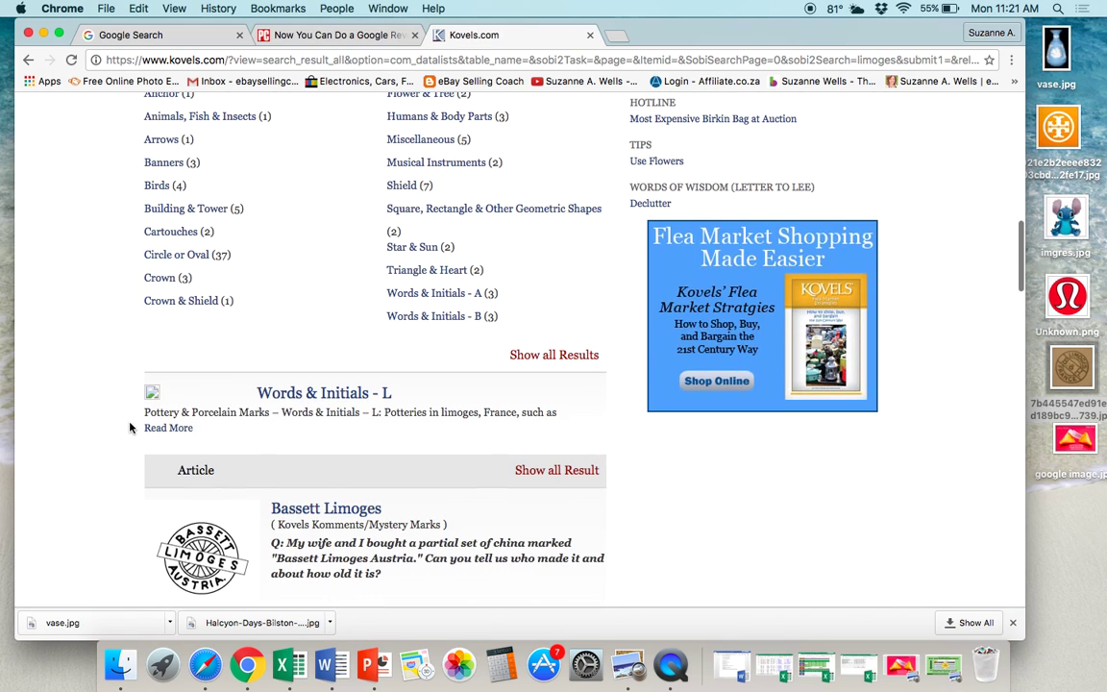
scroll(130, 428, "down", 4)
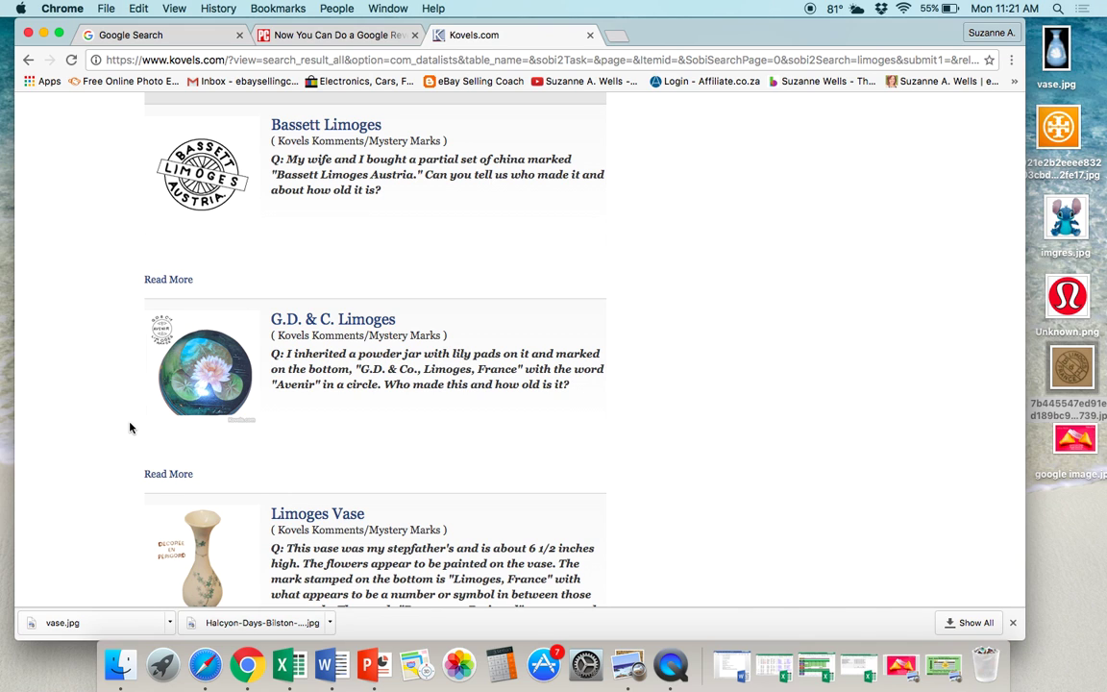
scroll(129, 427, "down", 4)
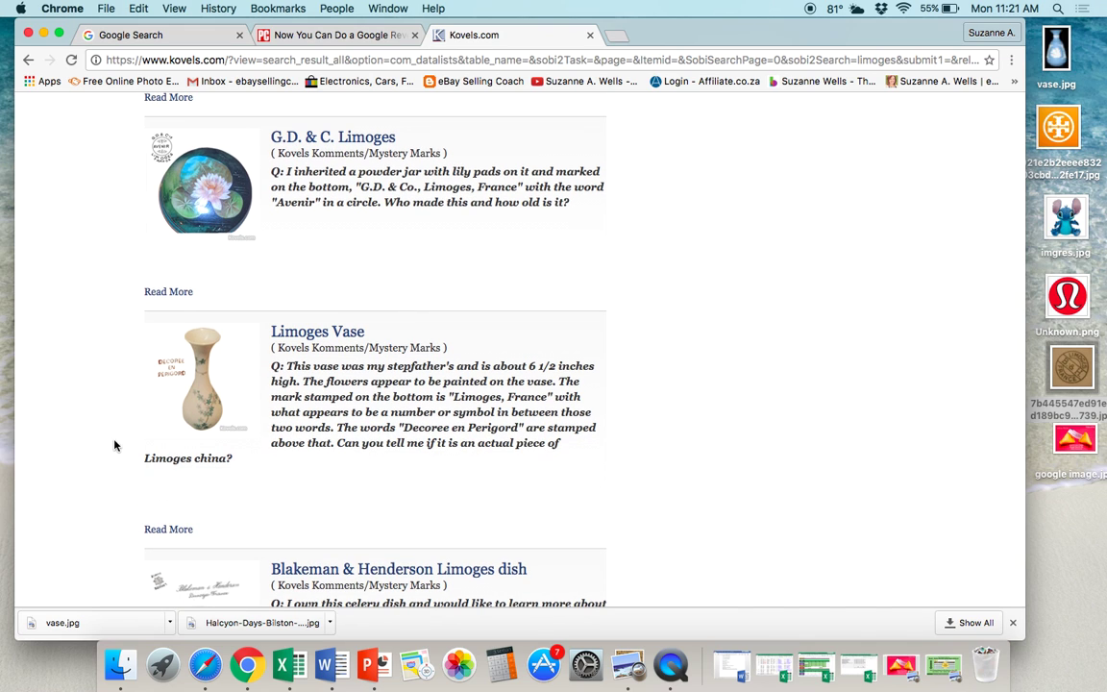
scroll(114, 445, "up", 15)
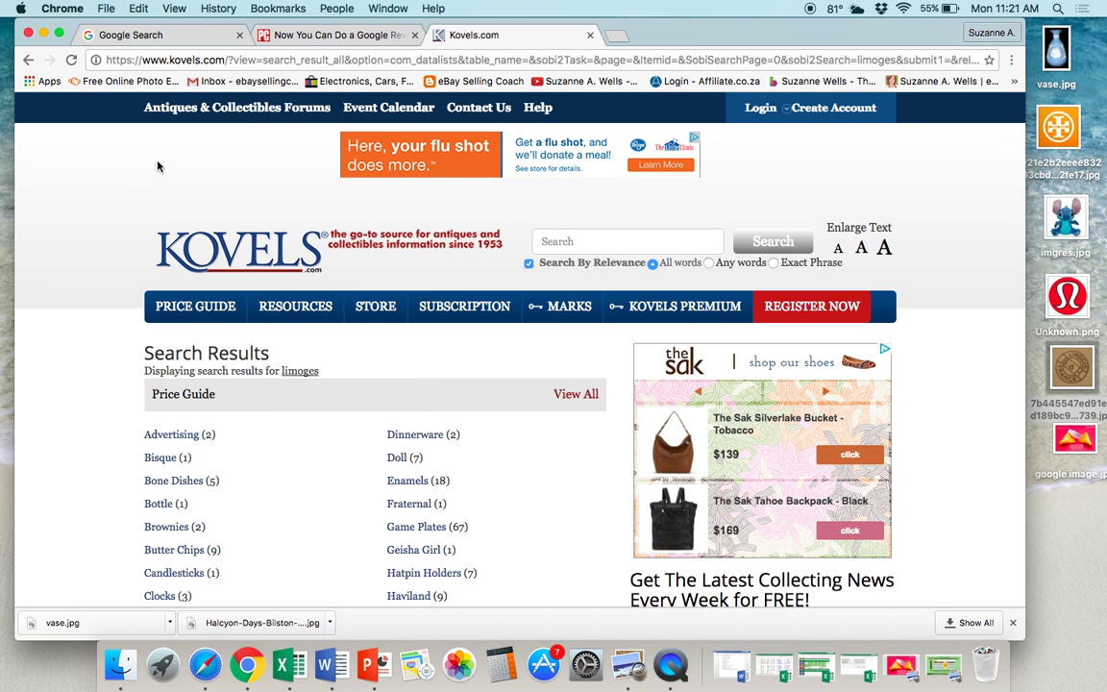
Switch back to the Google results for the Limoges mark and return to the Google Images home page.
left_click(216, 42)
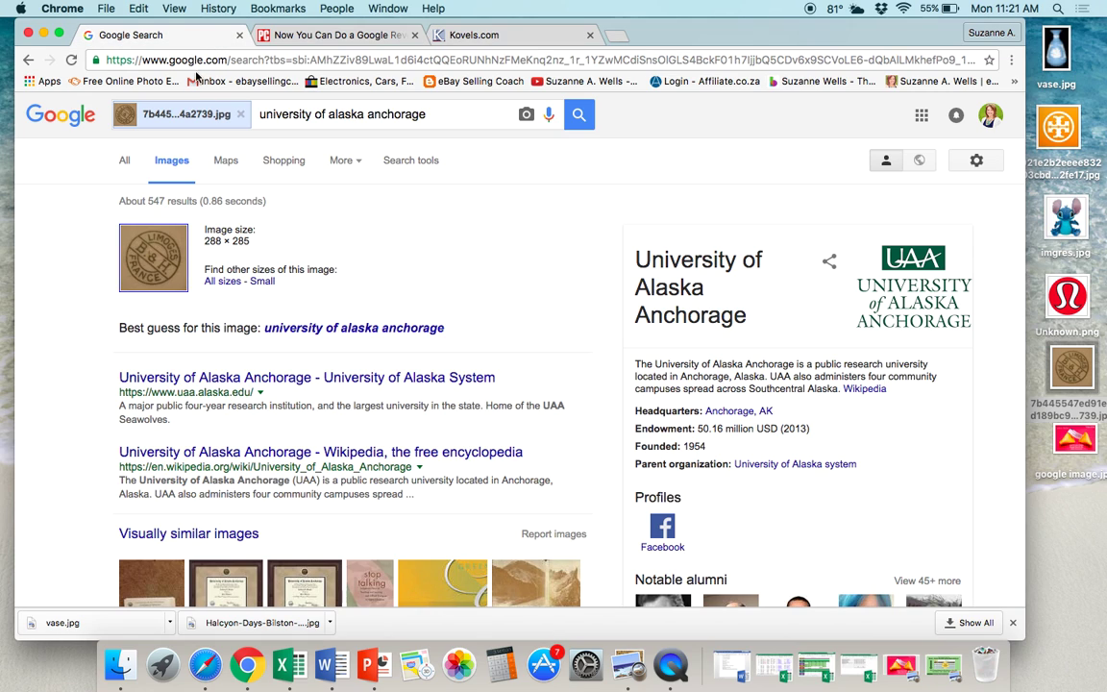
left_click(28, 60)
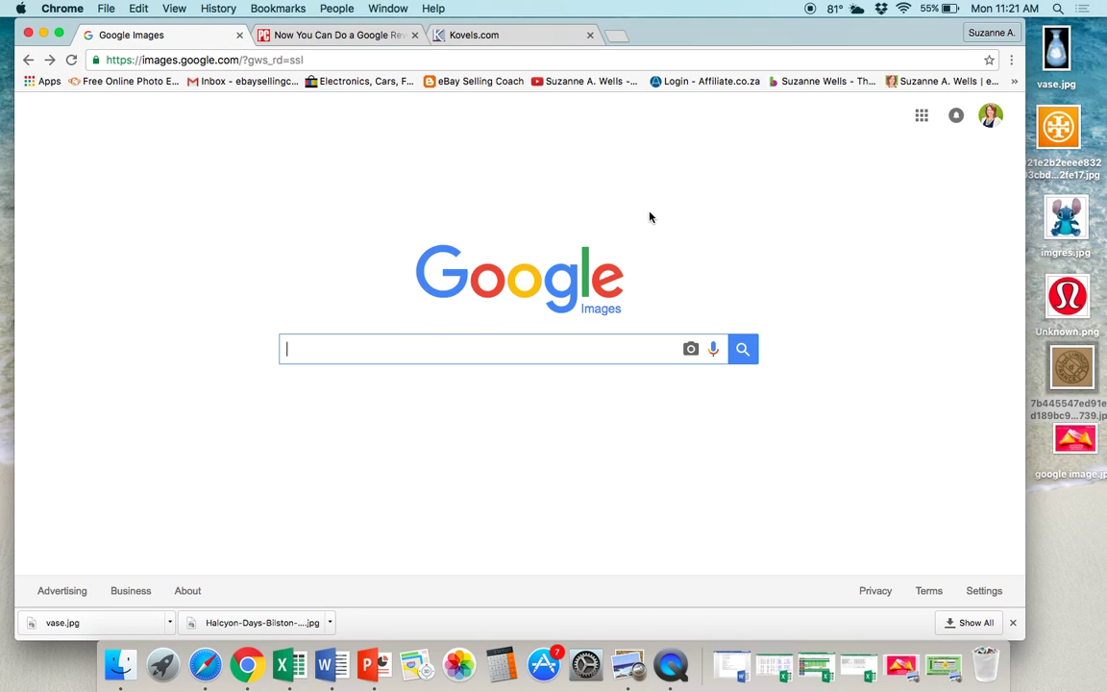